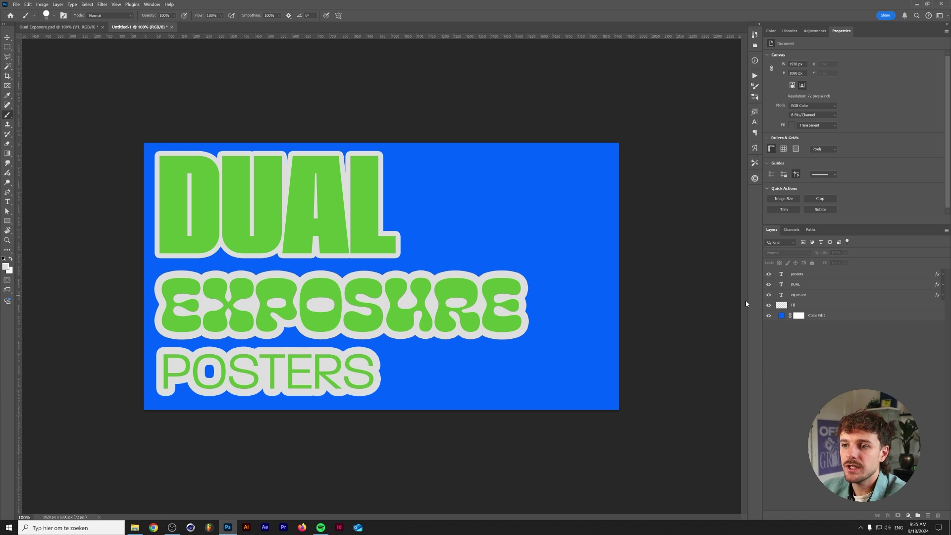
click(778, 306)
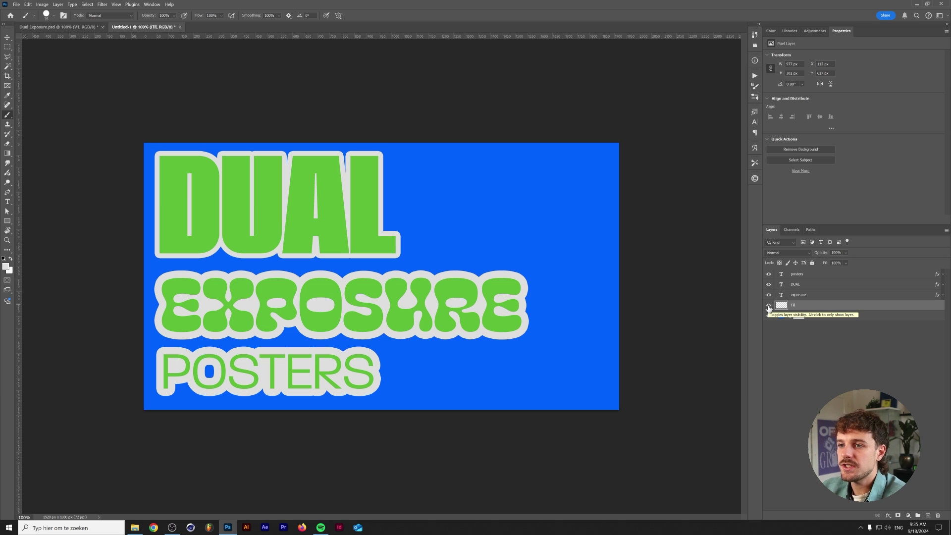
click(769, 305)
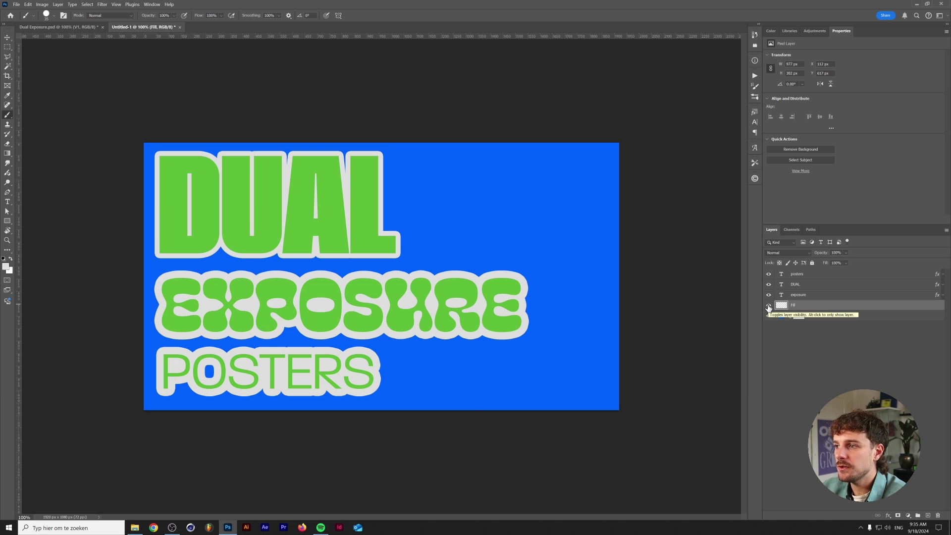
scroll(381, 250, up, 3)
key(v)
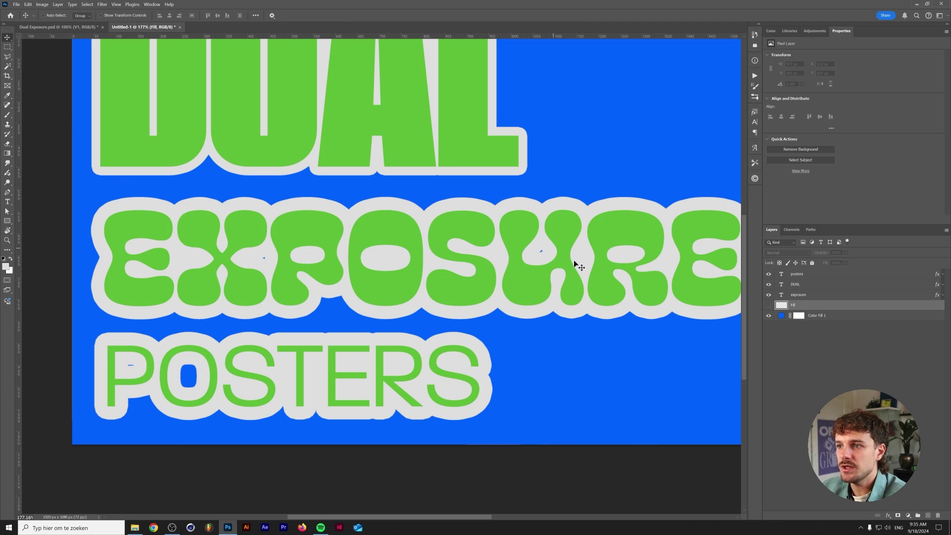
click(768, 306)
scroll(441, 292, down, 3)
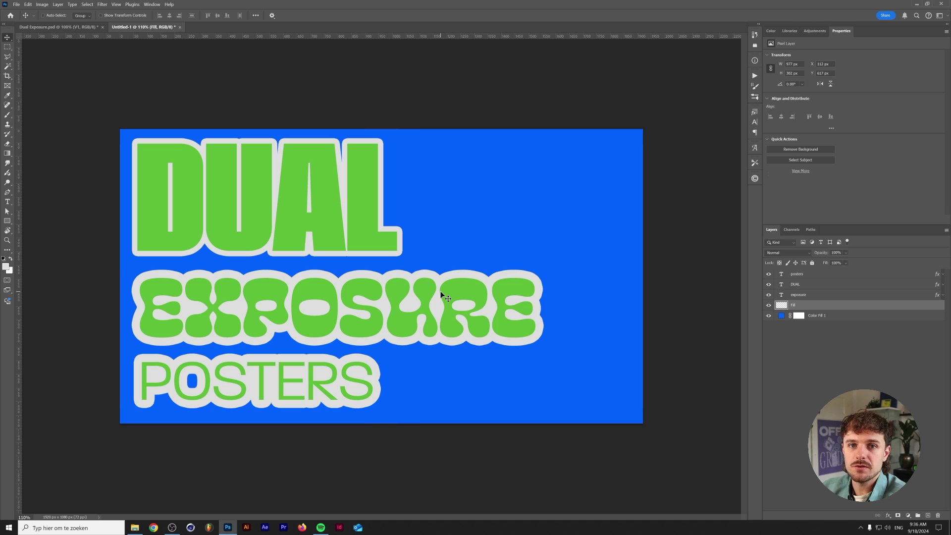
click(806, 363)
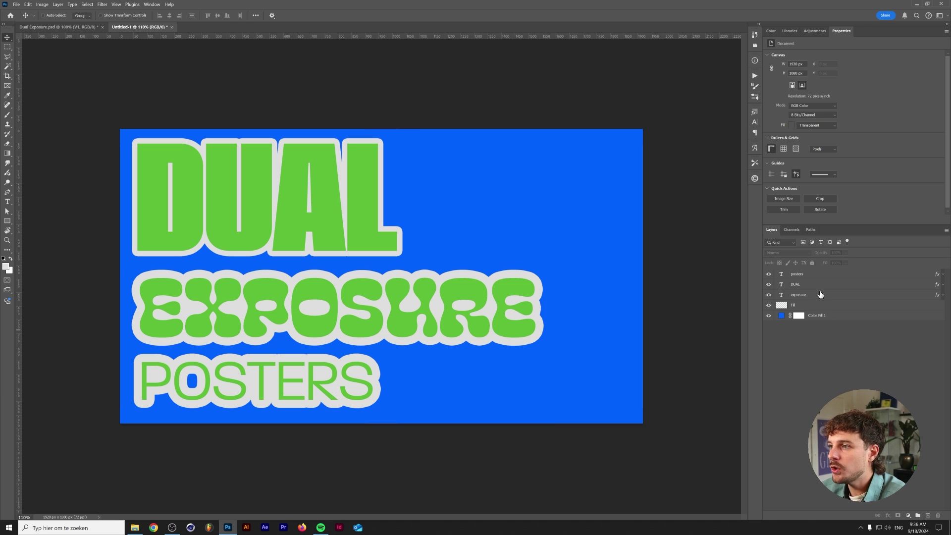
Select all five poster layers and group them as V1.
click(820, 317)
shift+click(820, 276)
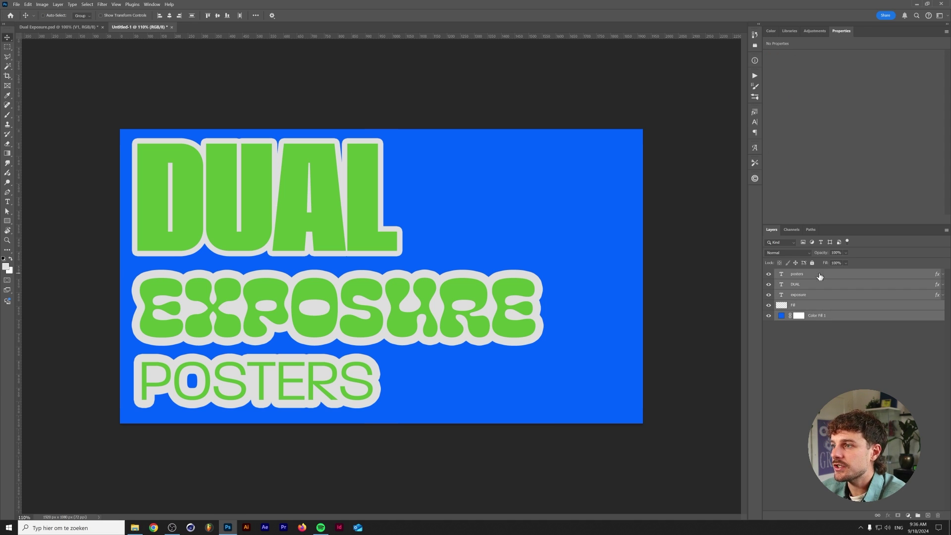
click(43, 15)
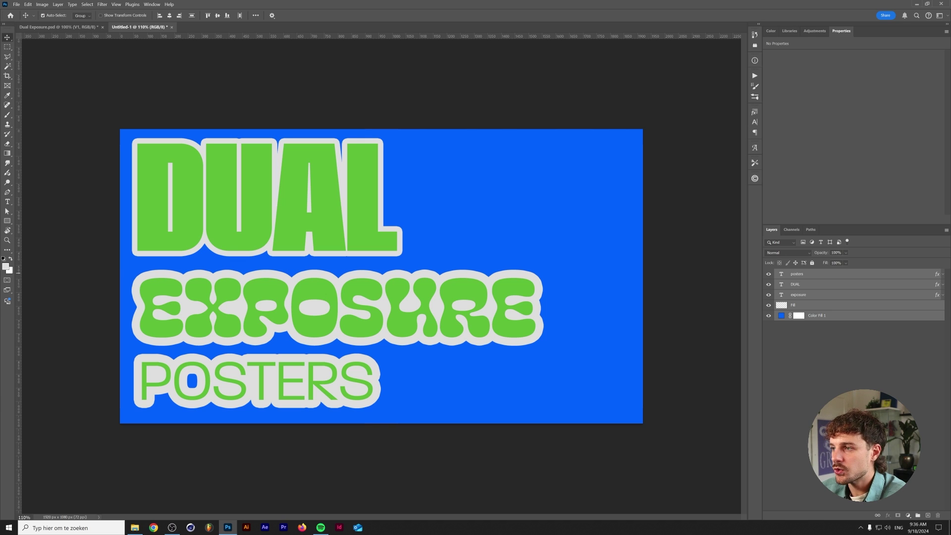
key(ctrl+g)
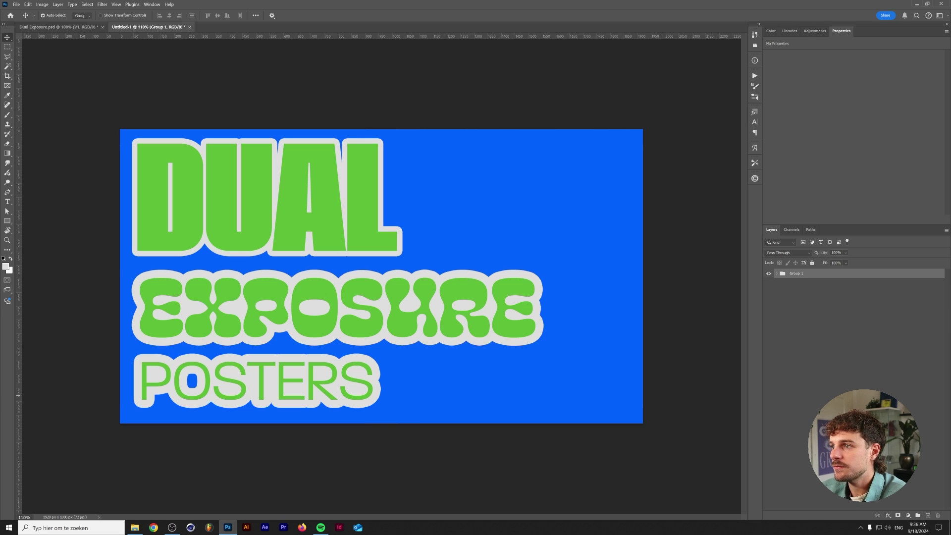
text(V1)
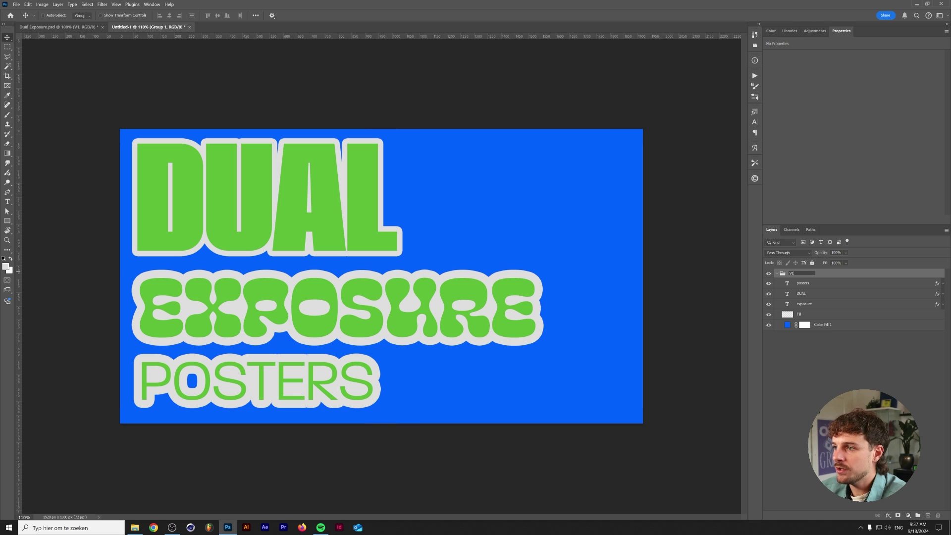
key(Return)
Convert the V1 group to a smart object and open its contents.
right_click(818, 271)
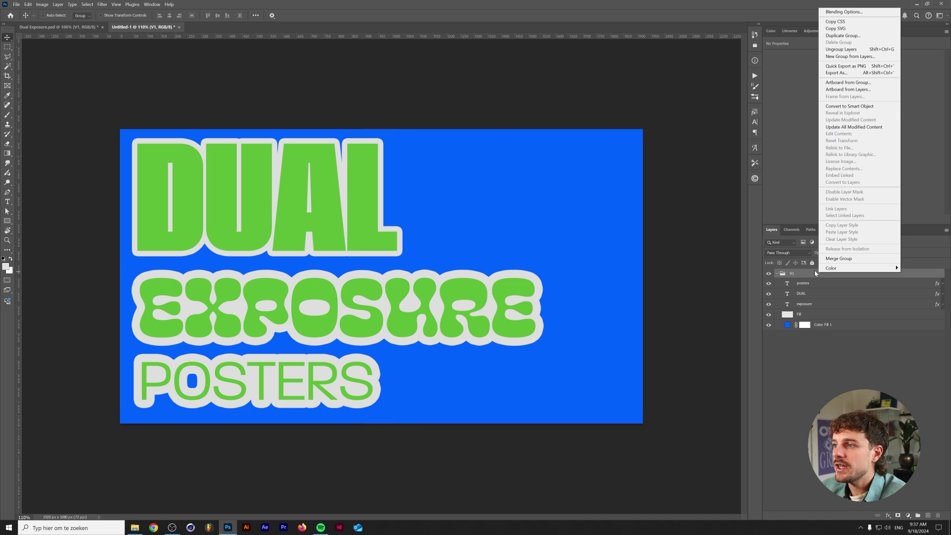
click(844, 107)
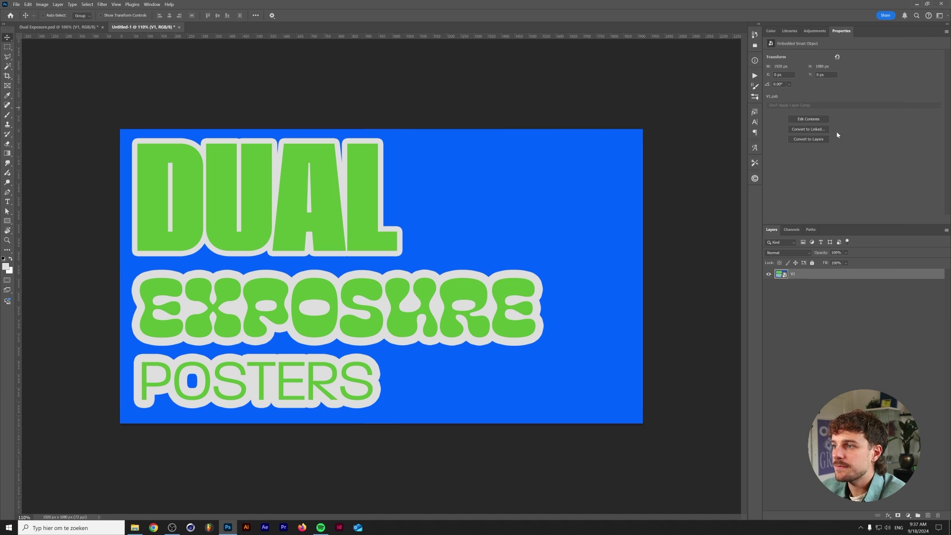
double_click(780, 275)
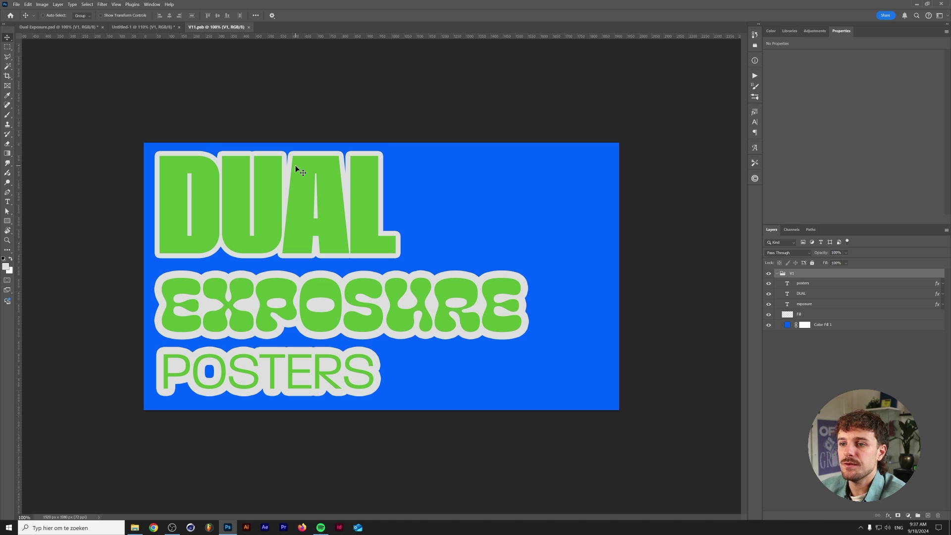
Close the V1 contents, duplicate the V1 smart object, and rename the copy V2.
click(249, 28)
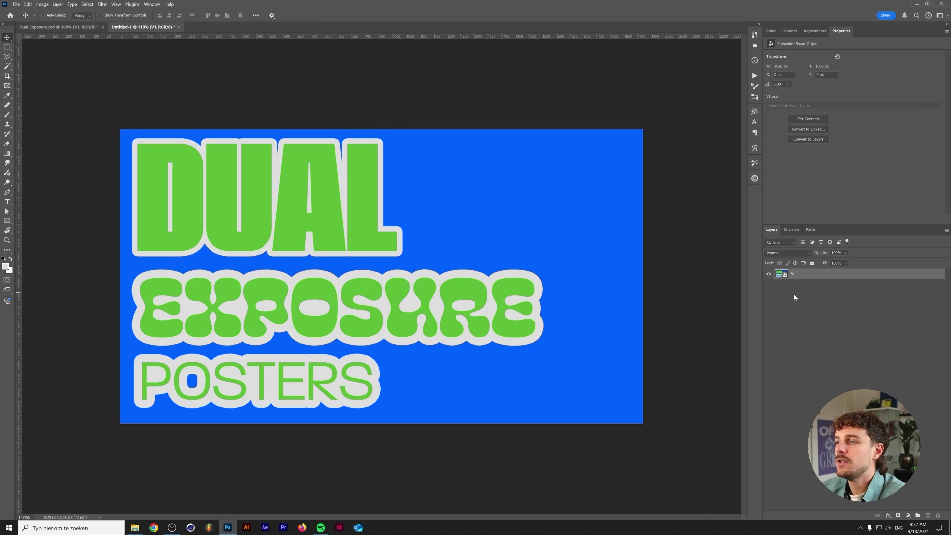
right_click(815, 278)
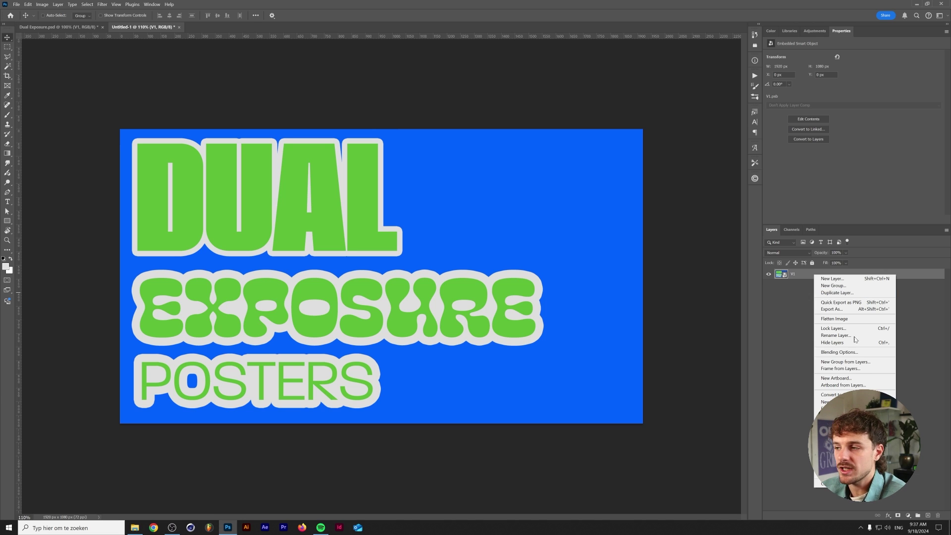
click(842, 402)
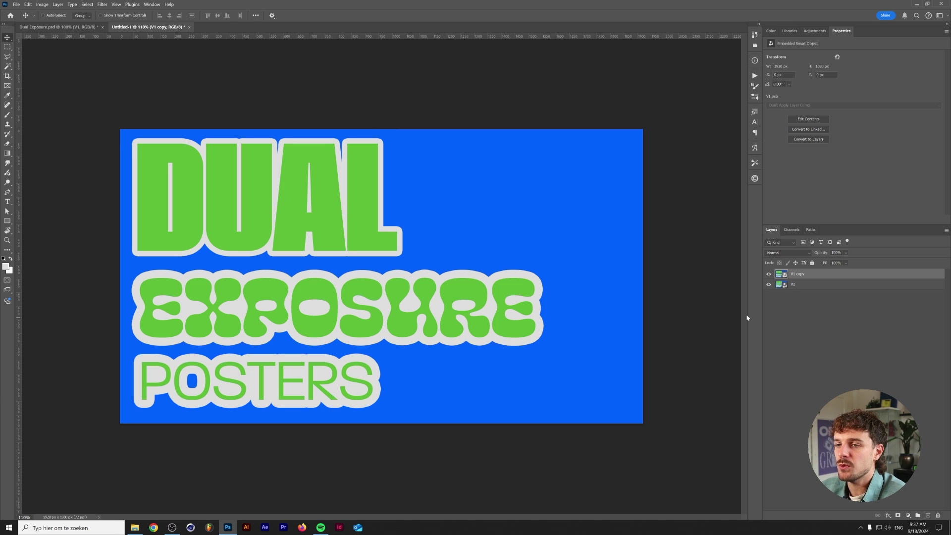
double_click(798, 274)
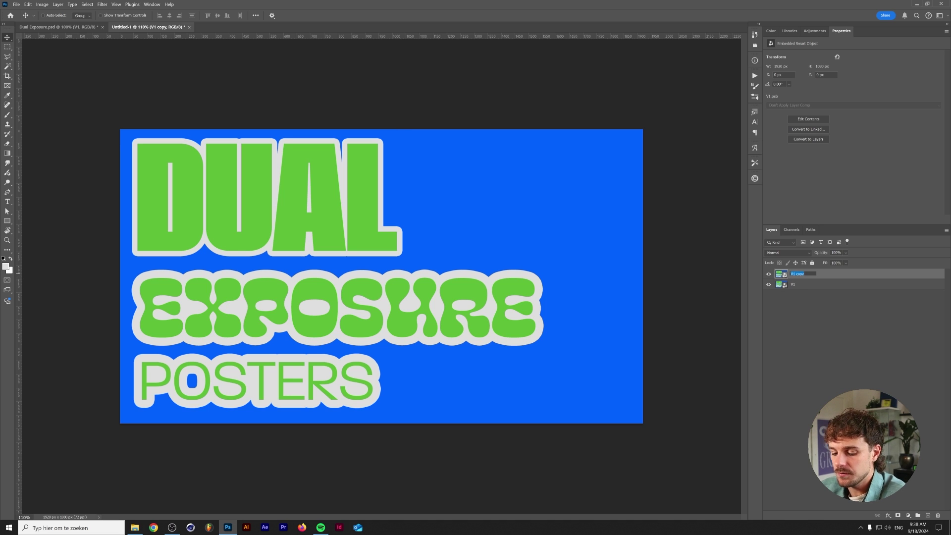
text(V2)
key(Return)
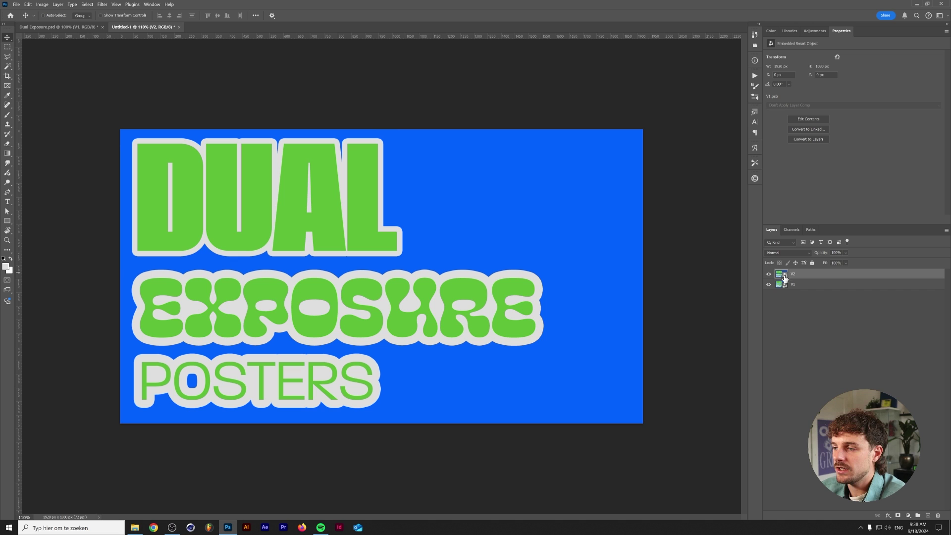
In V2's contents, set Color Fill 1 to yellow and the title text to magenta.
double_click(781, 275)
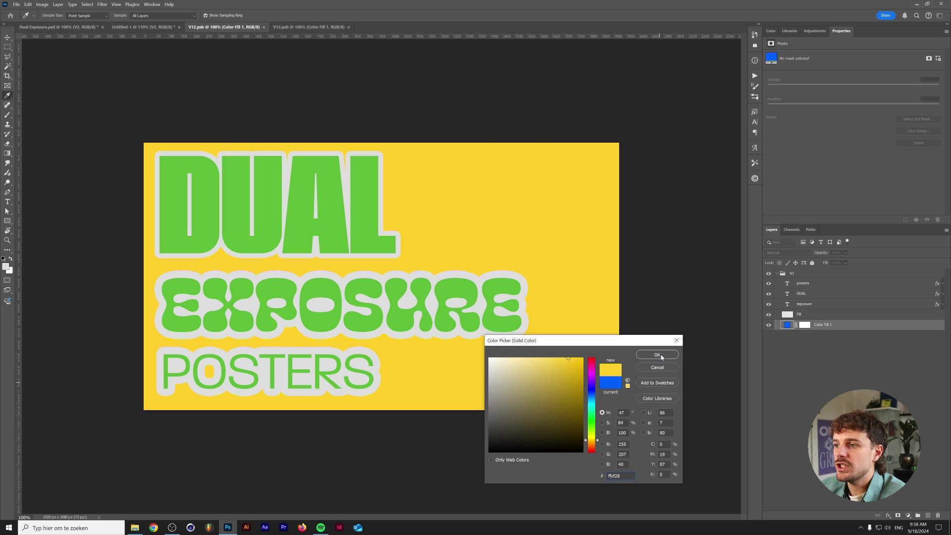
click(657, 354)
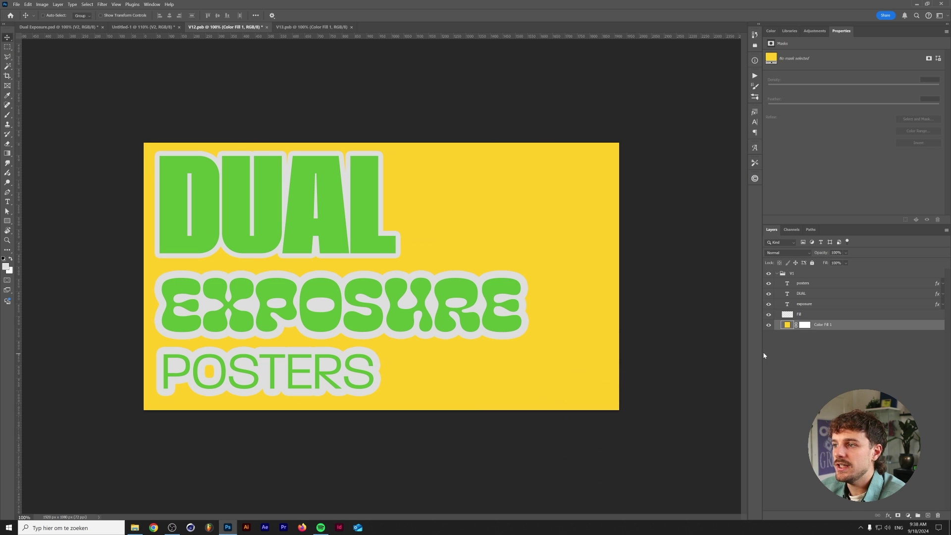
click(834, 113)
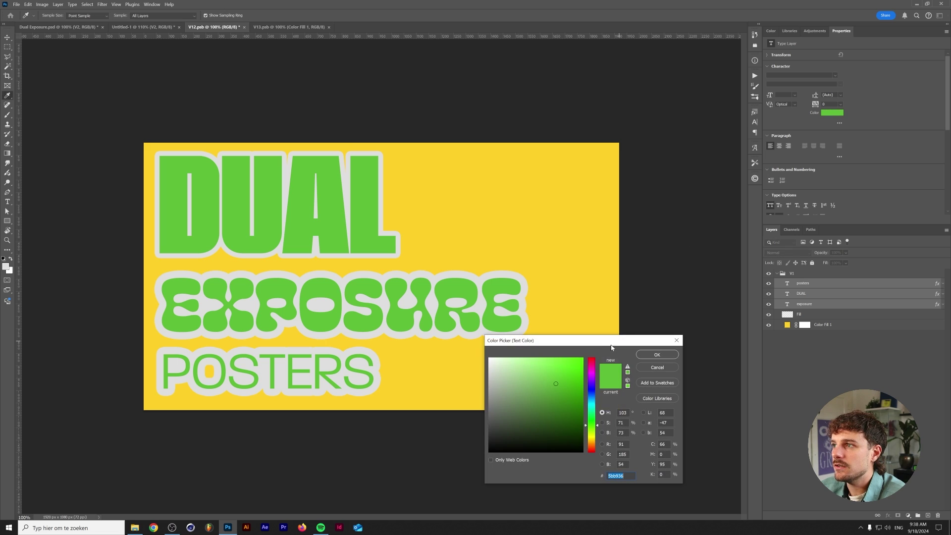
click(592, 381)
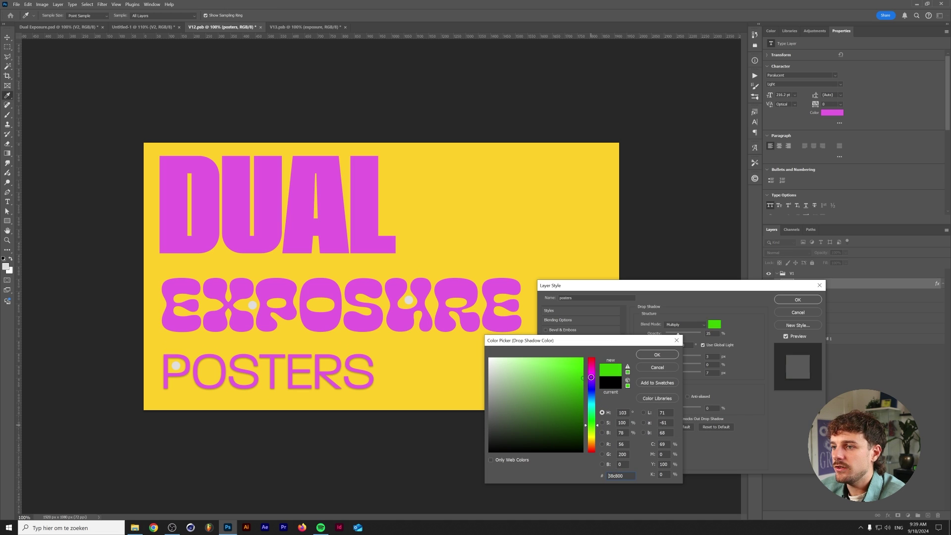
click(576, 405)
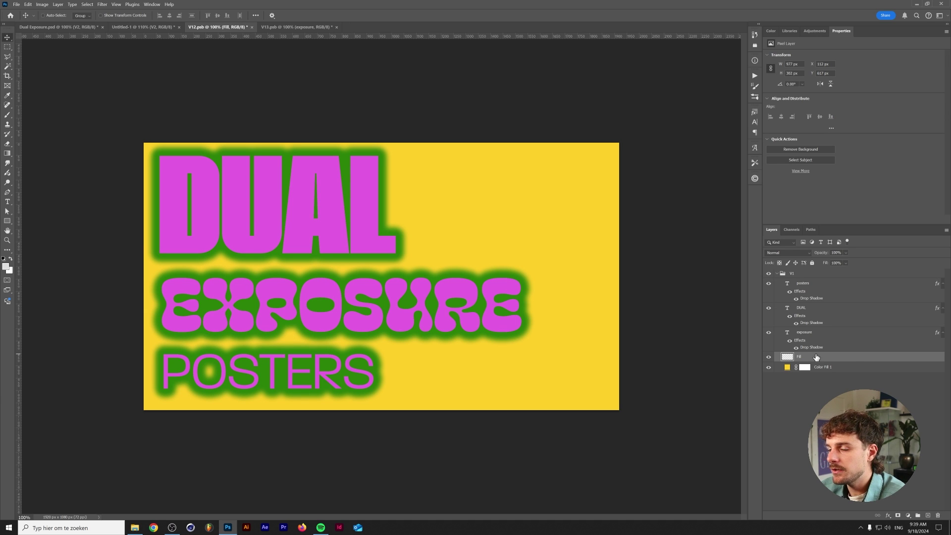
Drag DC-Chrome-8.png from File Explorer above the yellow fill and widen it leftward.
click(804, 366)
key(alt+Tab)
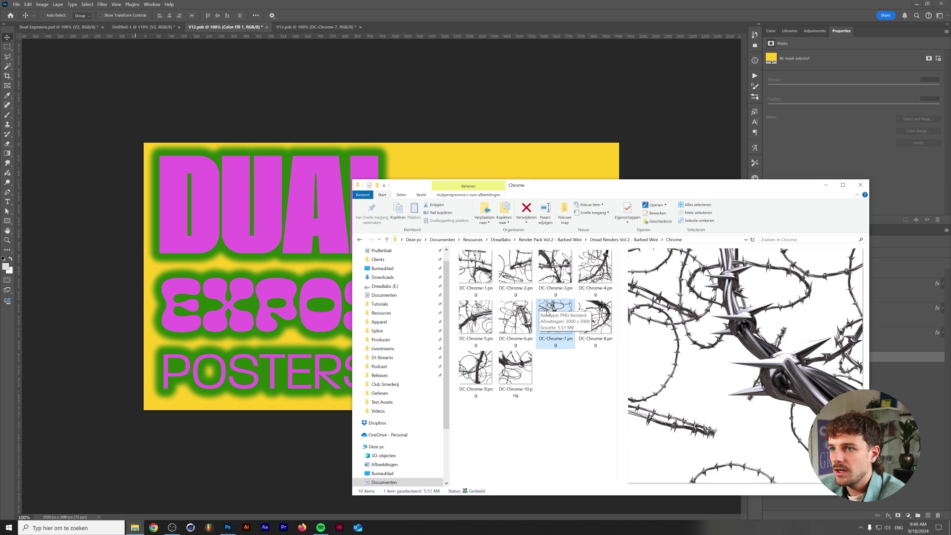
click(595, 317)
drag(594, 317, 451, 179)
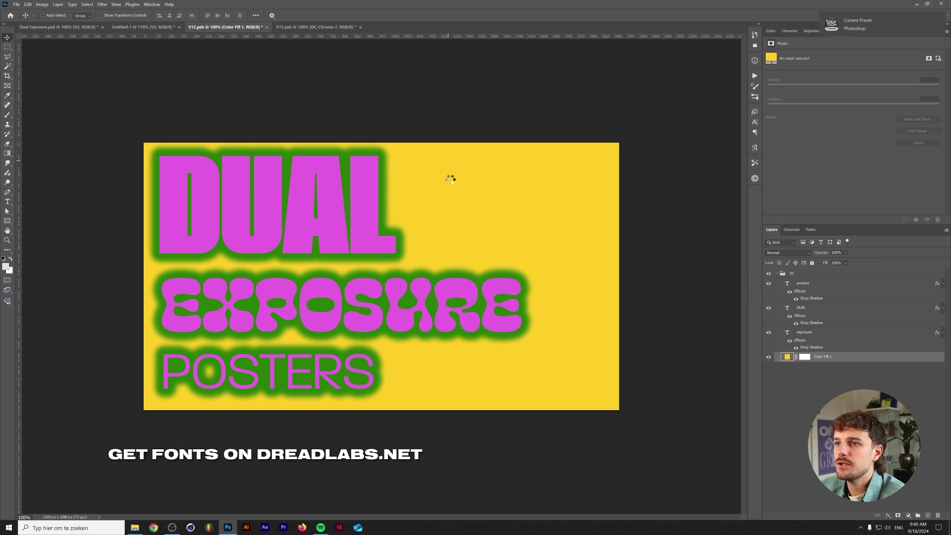
drag(201, 277, 144, 276)
Stretch the barbed-wire image to the canvas's right edge and commit the transform.
drag(519, 273, 619, 276)
key(Return)
click(102, 4)
key(Escape)
In Filter Gallery, stack Poster Edges (thickness 10, intensity 2, posterization 6) with Stamp.
key(ctrl+alt+f)
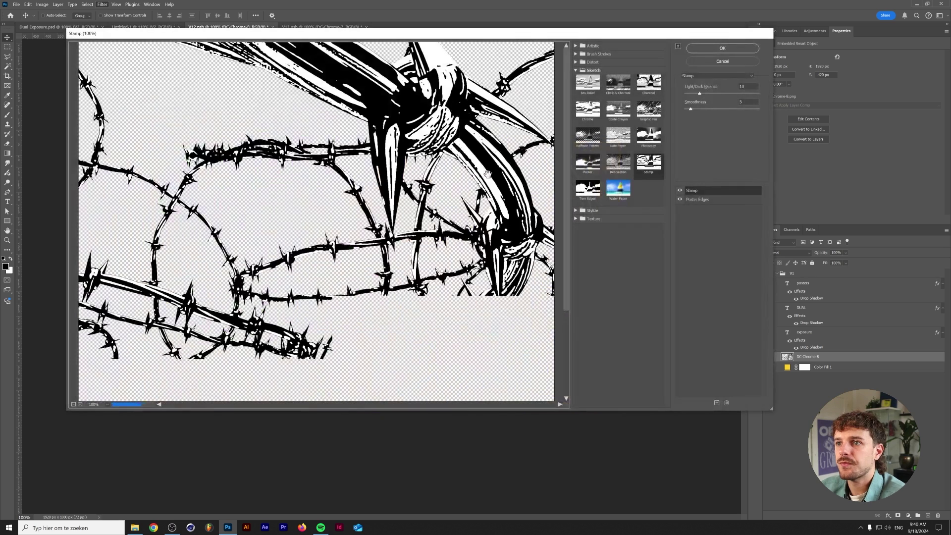
click(697, 199)
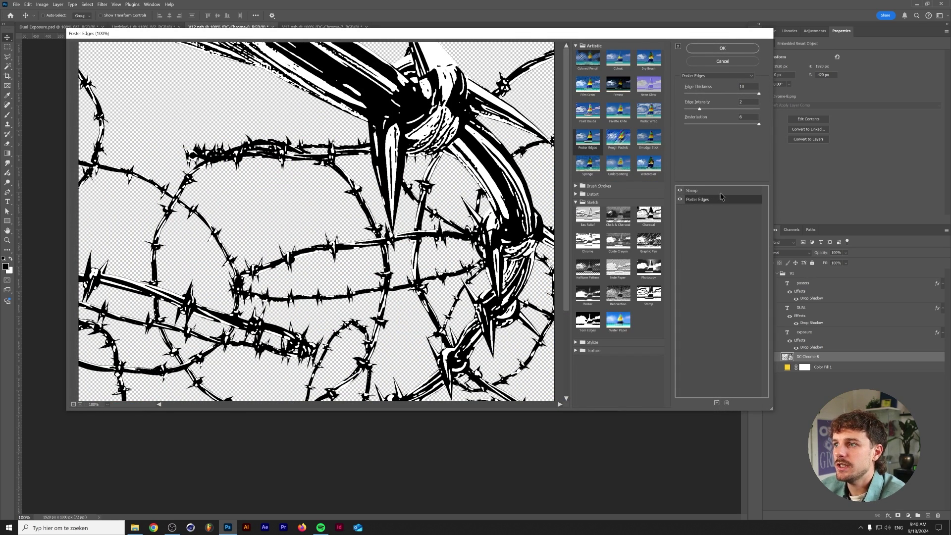
click(720, 192)
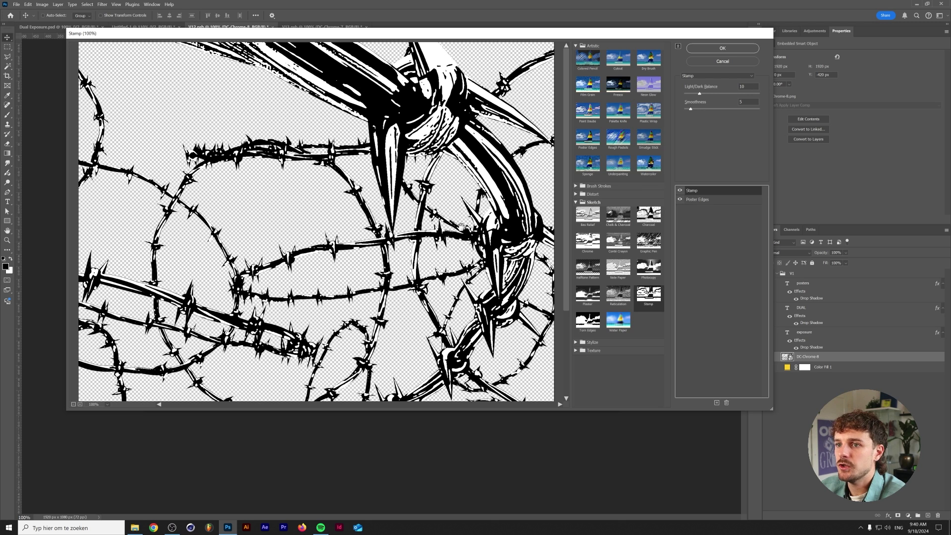
Apply the filters, set the wire to Multiply, and clip an orange Color Fill 2 in Screen mode.
click(730, 49)
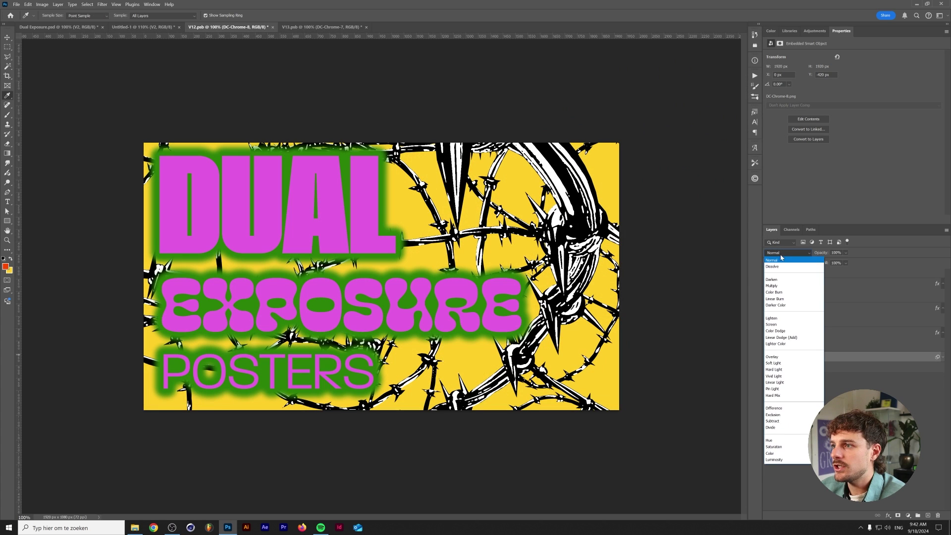
click(782, 279)
click(907, 515)
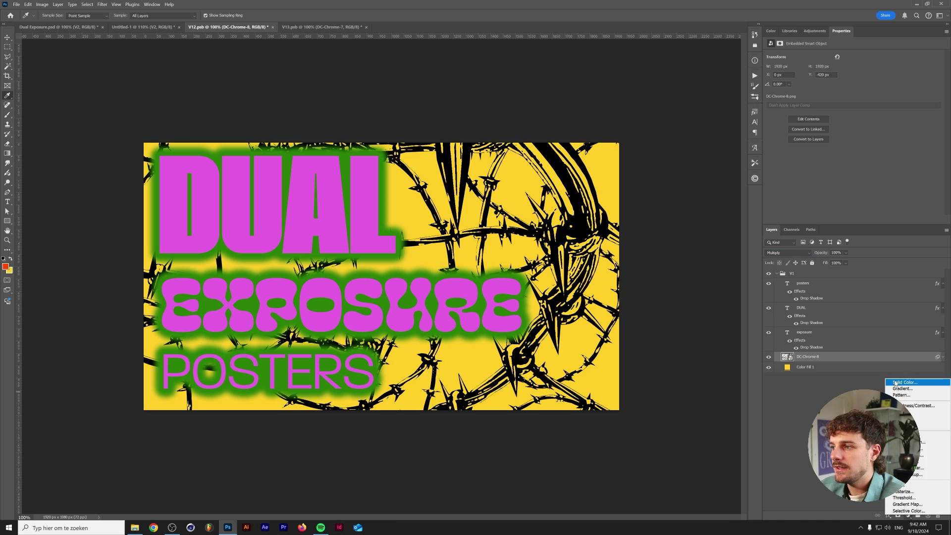
click(906, 385)
click(663, 355)
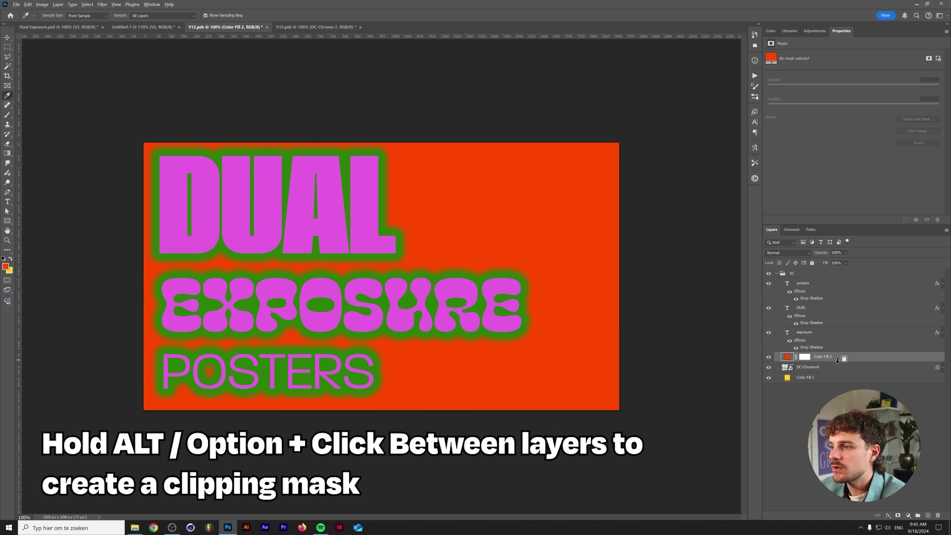
alt+click(838, 362)
click(787, 253)
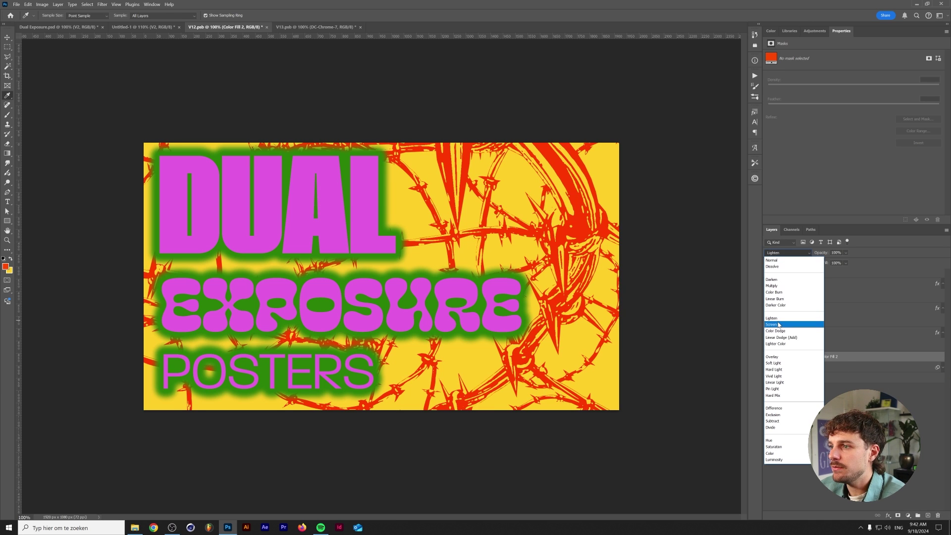
click(779, 324)
Add a Stroke effect to DC-Chrome-8 and name the group V2.
click(822, 367)
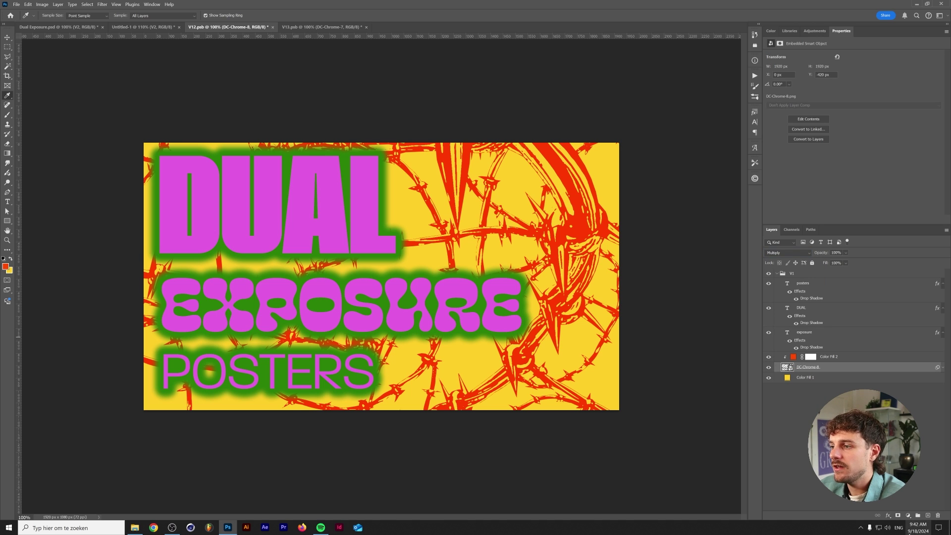
click(887, 516)
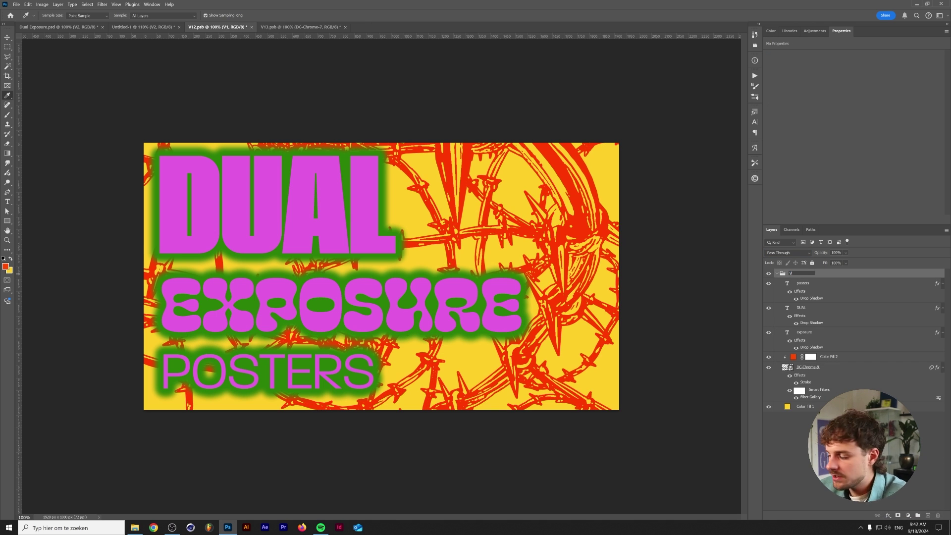
key(Return)
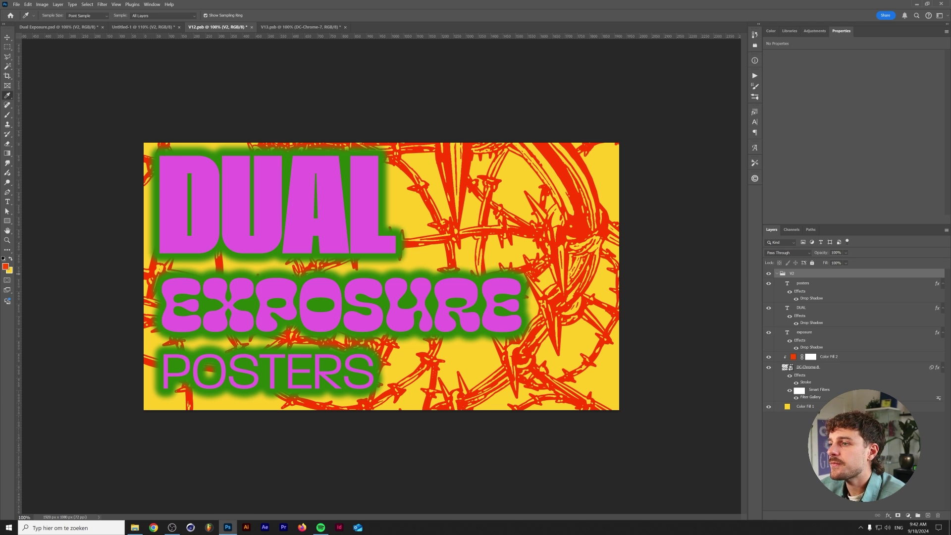
Save the V12 poster and close the V13 and Dual Exposure documents.
click(17, 4)
click(32, 83)
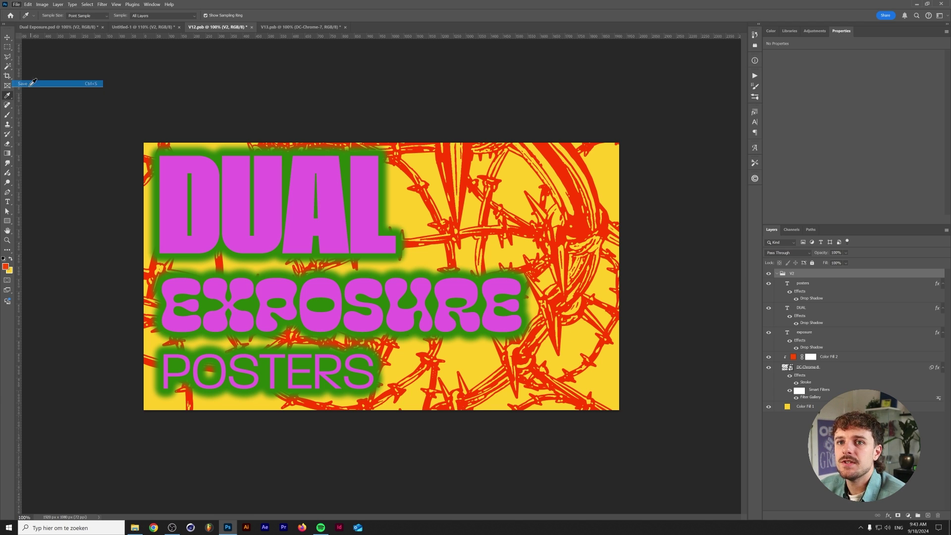
click(345, 26)
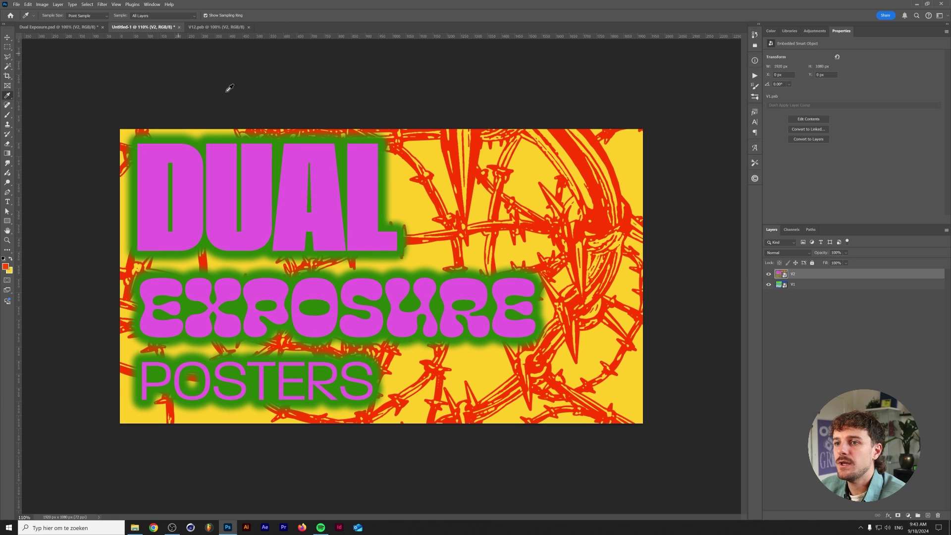
click(103, 26)
Move V2 aside to check the blue V1 beneath, then undo the move.
key(v)
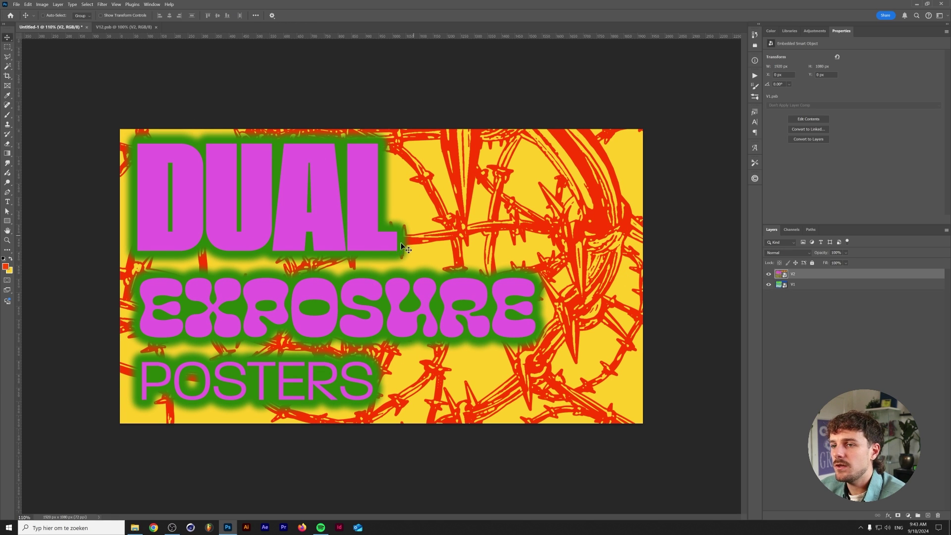
drag(455, 200, 500, 296)
key(ctrl+z)
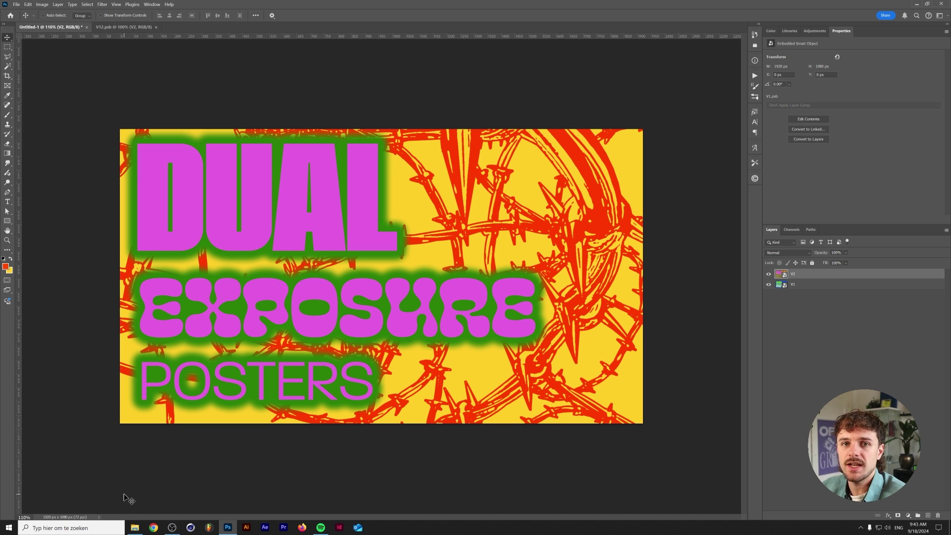
From the Dreadlabs paper pack's Tears folder, drag tear-3.png onto the poster.
click(134, 527)
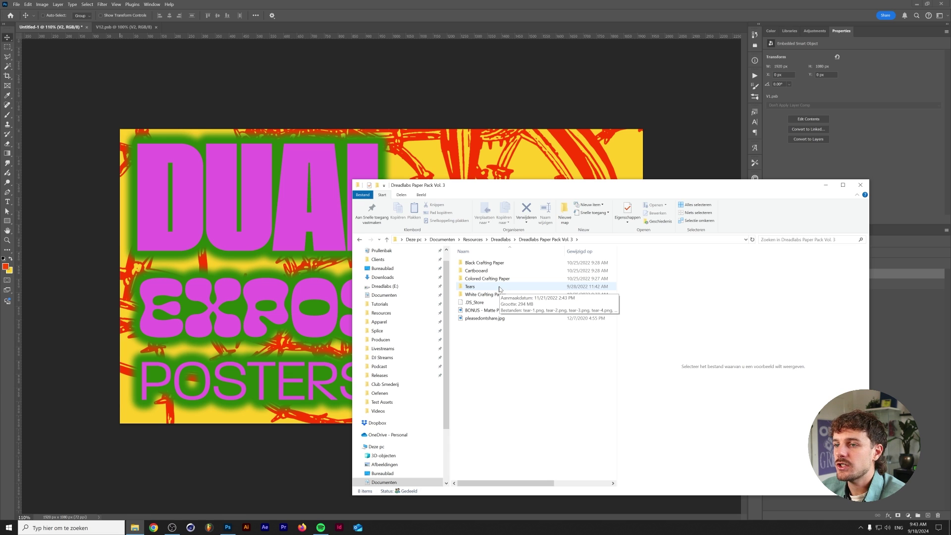
double_click(499, 287)
click(474, 279)
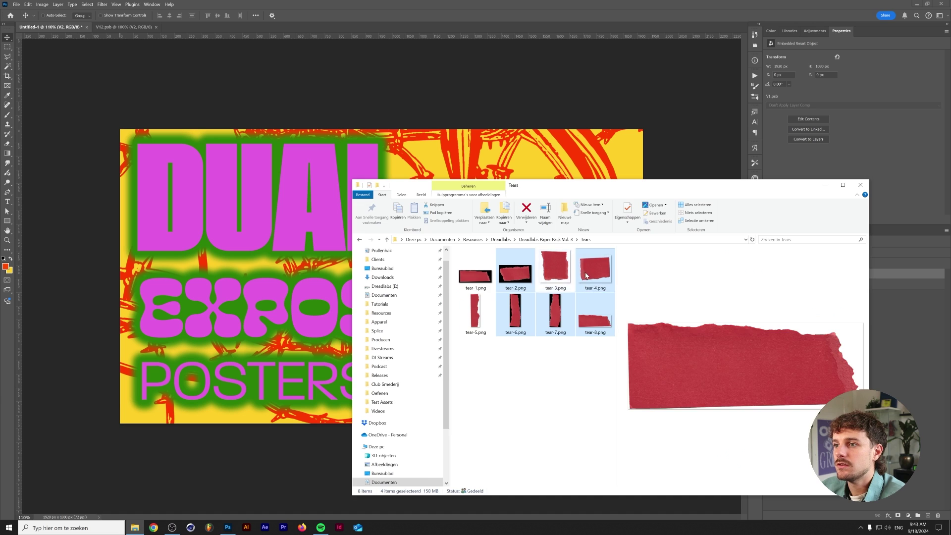
drag(555, 268, 227, 211)
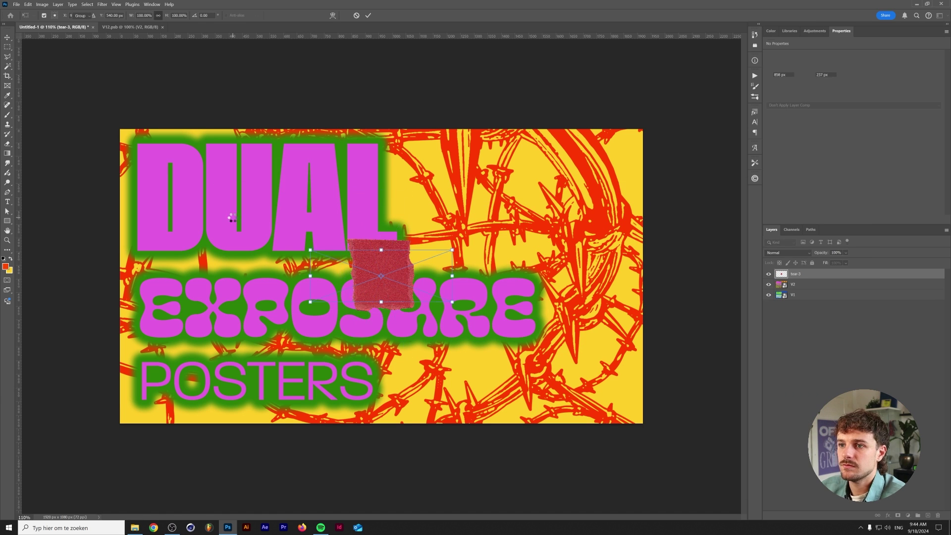
Place, rotate and reposition more torn-paper strips across the poster.
drag(393, 285, 468, 192)
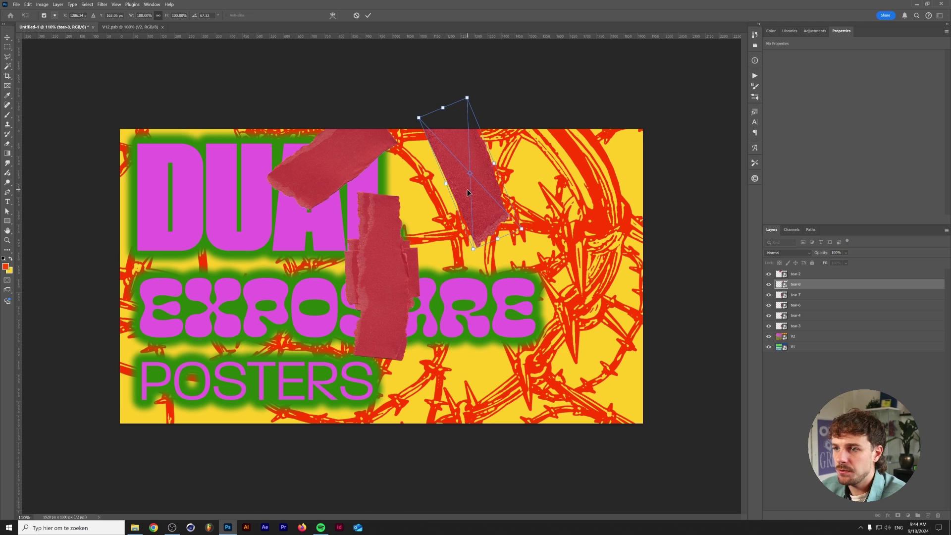
key(Return)
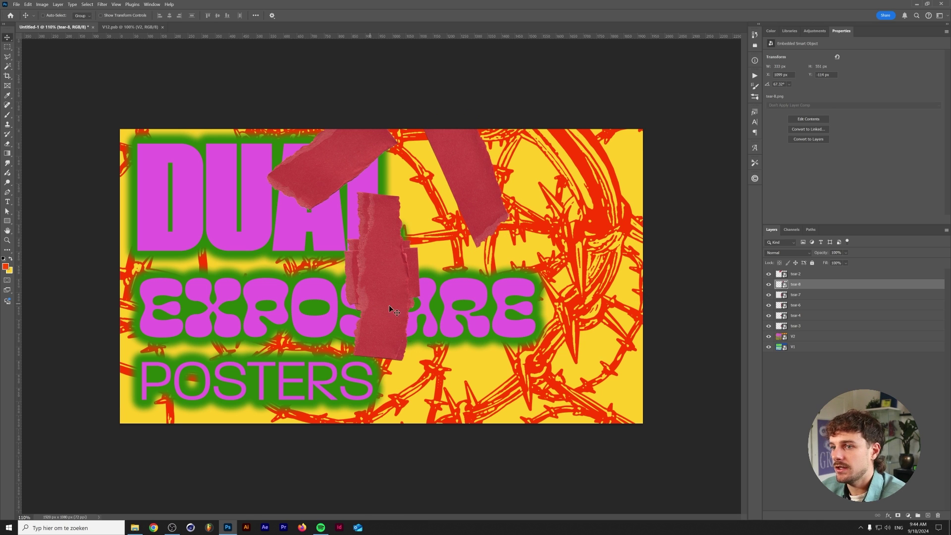
click(793, 296)
drag(382, 277, 292, 278)
drag(381, 332, 491, 367)
click(381, 265)
drag(381, 266, 507, 263)
drag(306, 301, 455, 394)
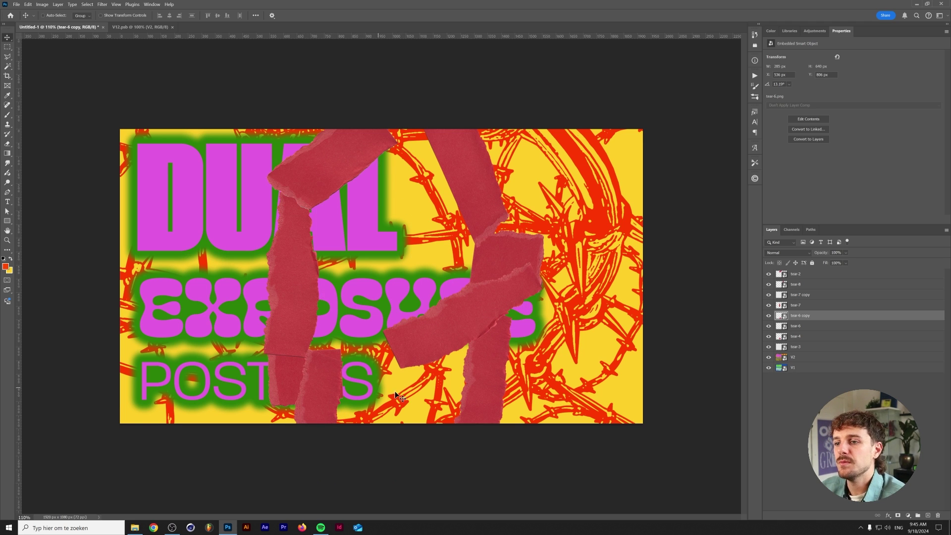
Group all eight tear layers into a group named Paper Tears.
click(797, 347)
shift+click(799, 281)
key(ctrl+g)
double_click(796, 273)
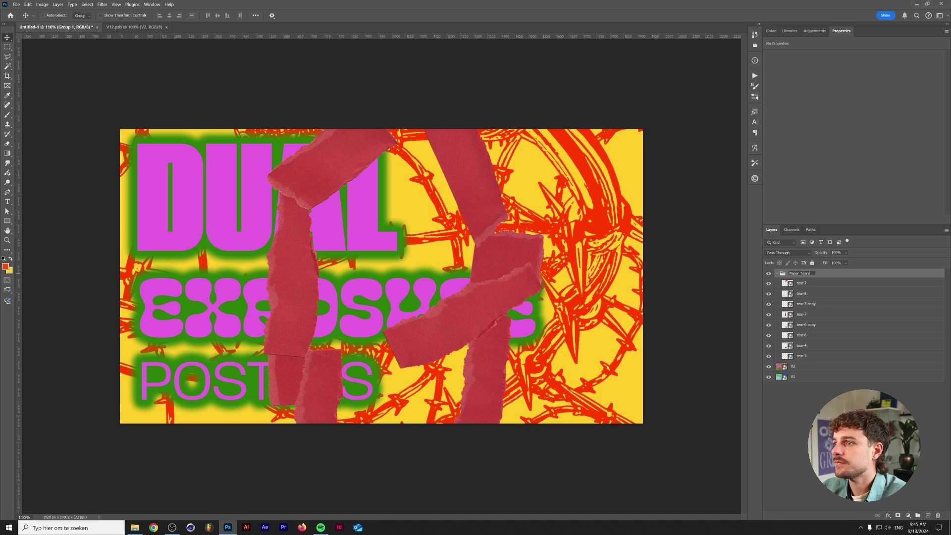
key(Return)
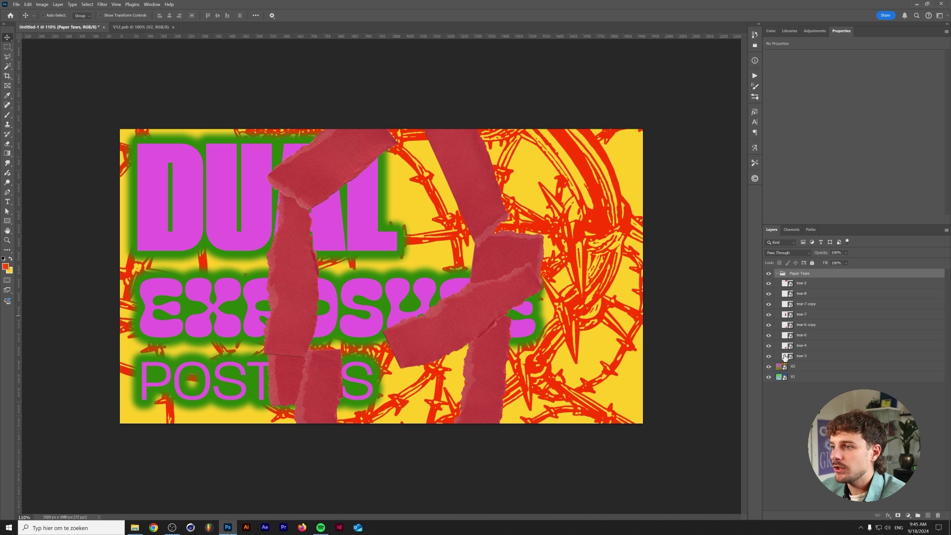
drag(785, 357, 788, 359)
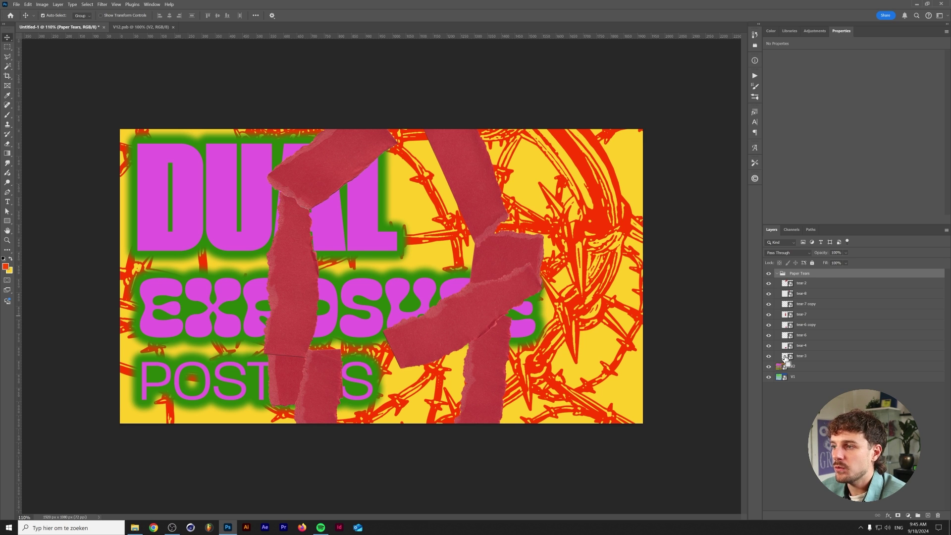
Load the outlines of all eight tear layers, tear-3 through tear-2, as one selection.
drag(785, 357, 785, 359)
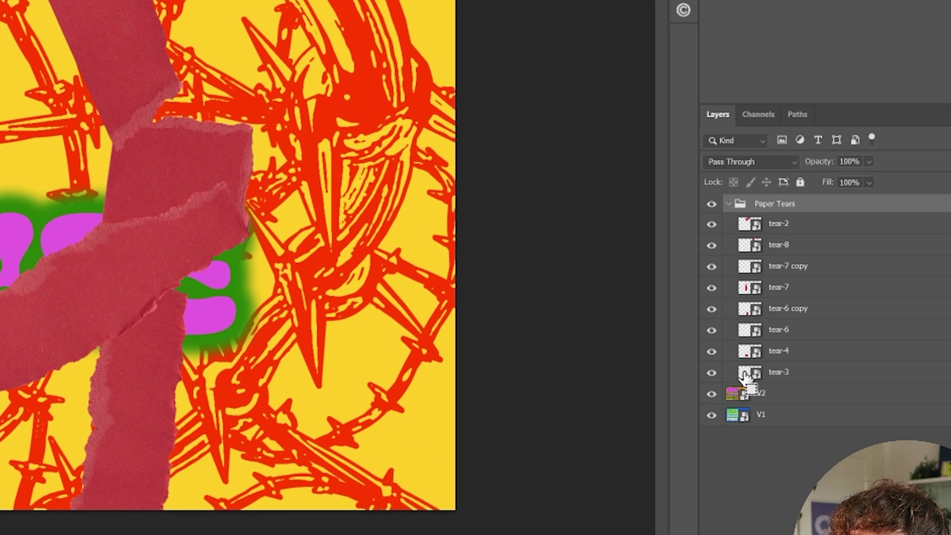
ctrl+click(745, 375)
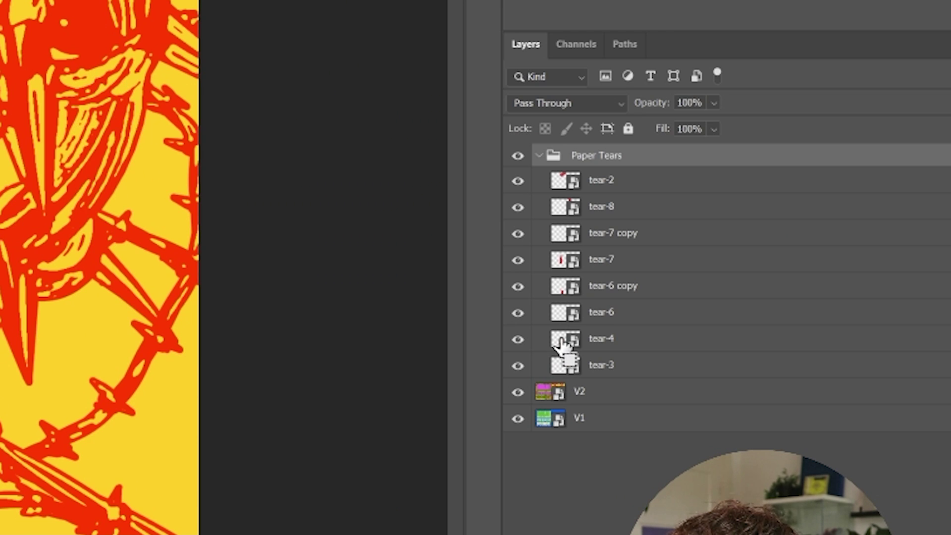
ctrl+shift+click(556, 341)
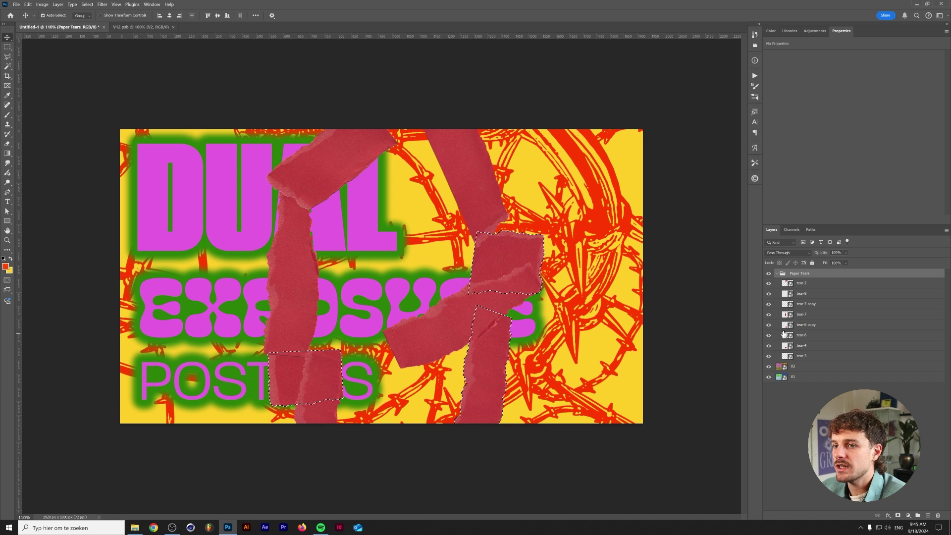
ctrl+shift+click(784, 336)
ctrl+shift+click(784, 312)
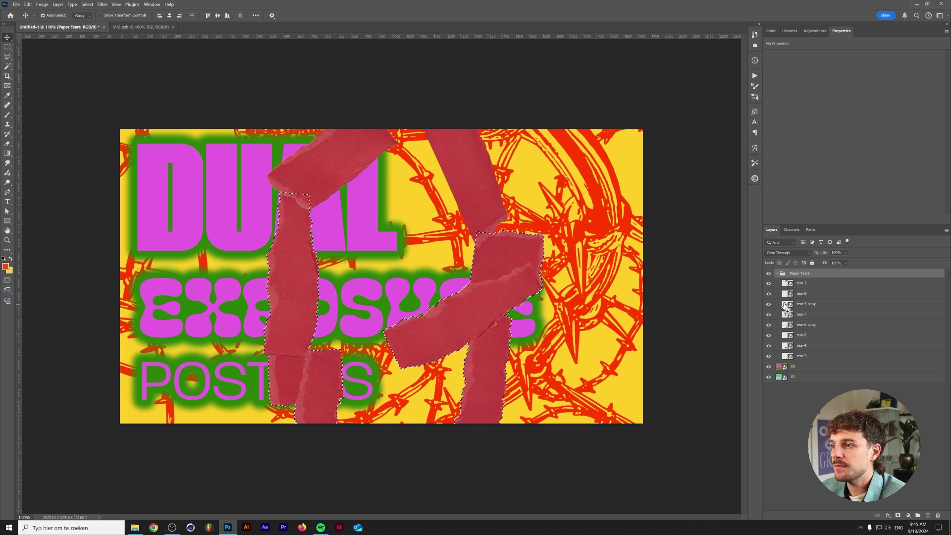
ctrl+shift+click(785, 304)
ctrl+shift+click(784, 293)
ctrl+shift+click(784, 283)
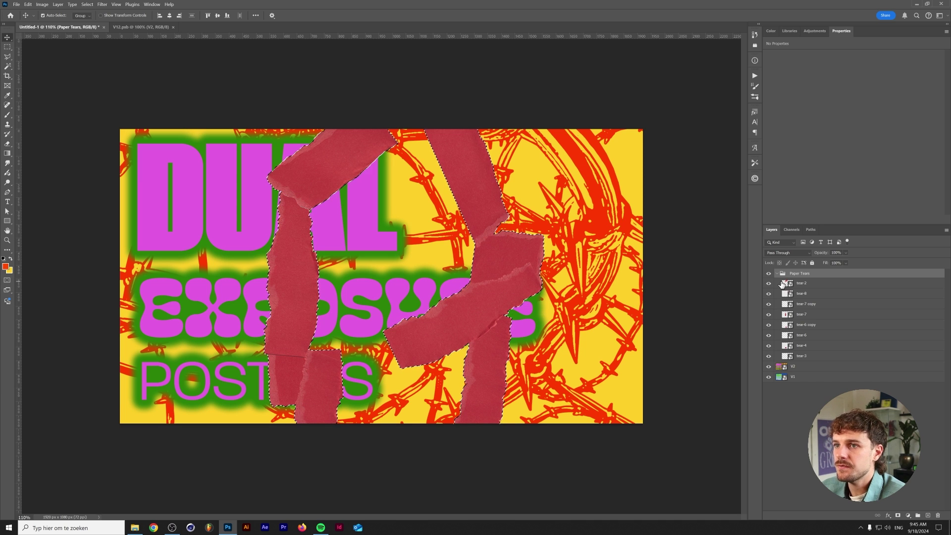
Add the area between the strips with a Polygonal Lasso, then collapse Paper Tears.
click(5, 58)
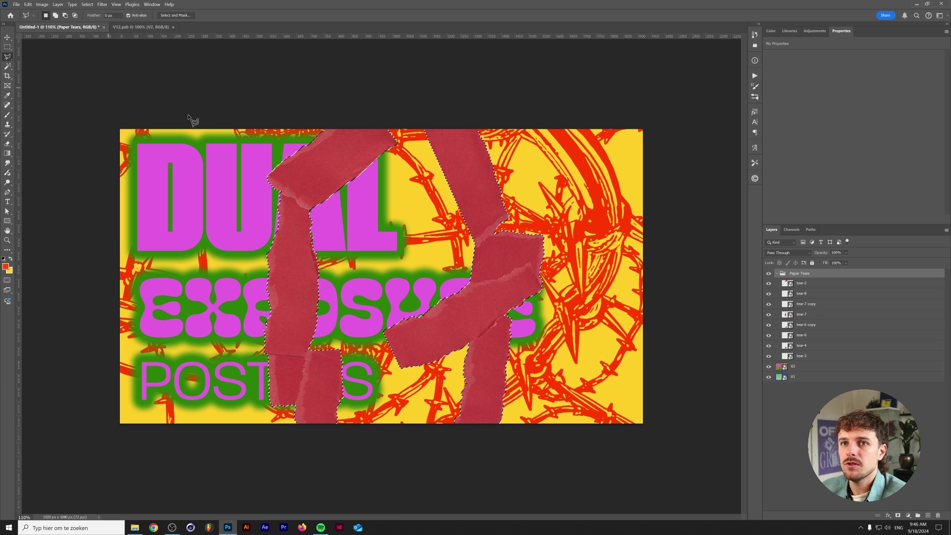
click(372, 116)
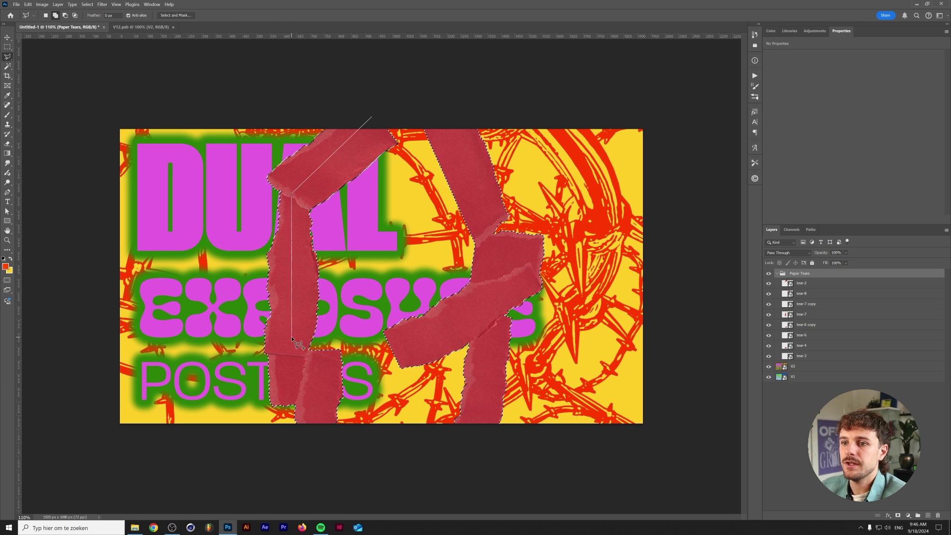
click(292, 353)
click(321, 434)
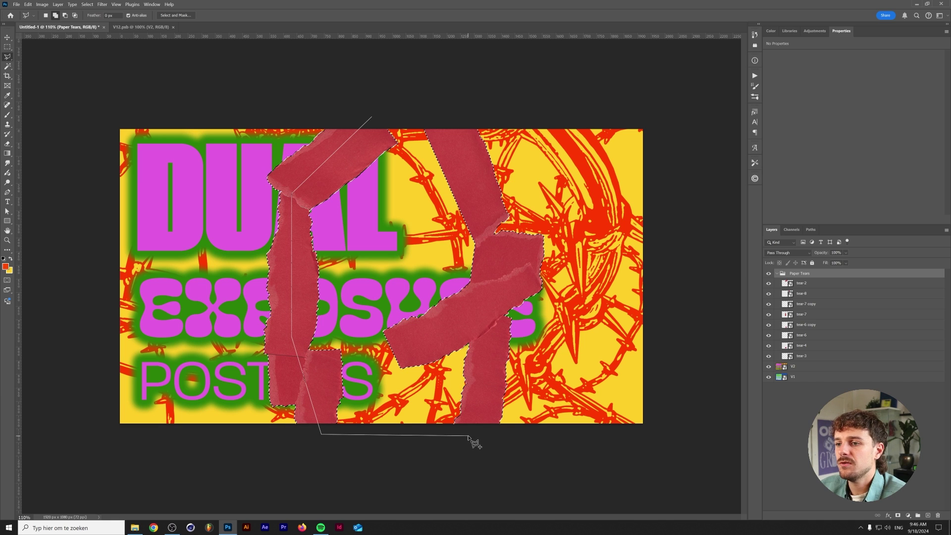
click(468, 436)
click(444, 109)
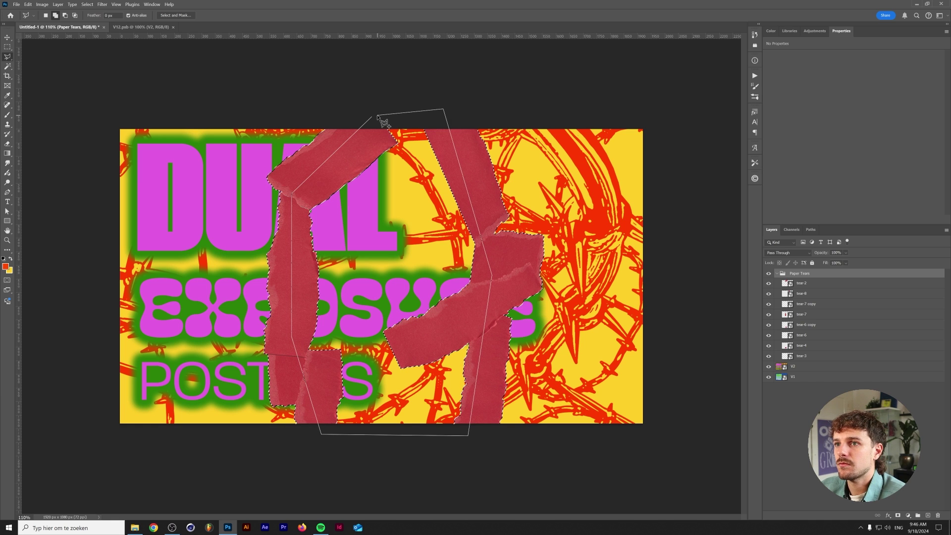
click(373, 119)
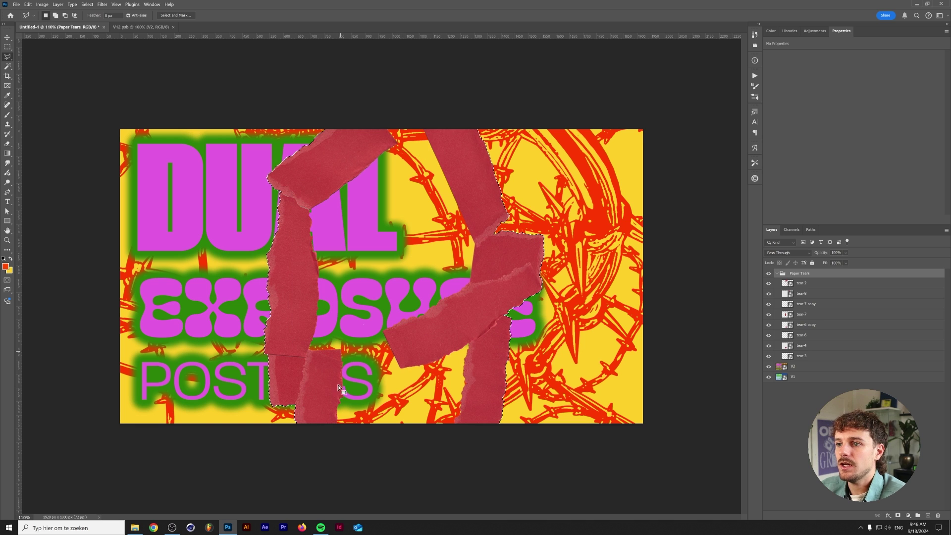
click(776, 273)
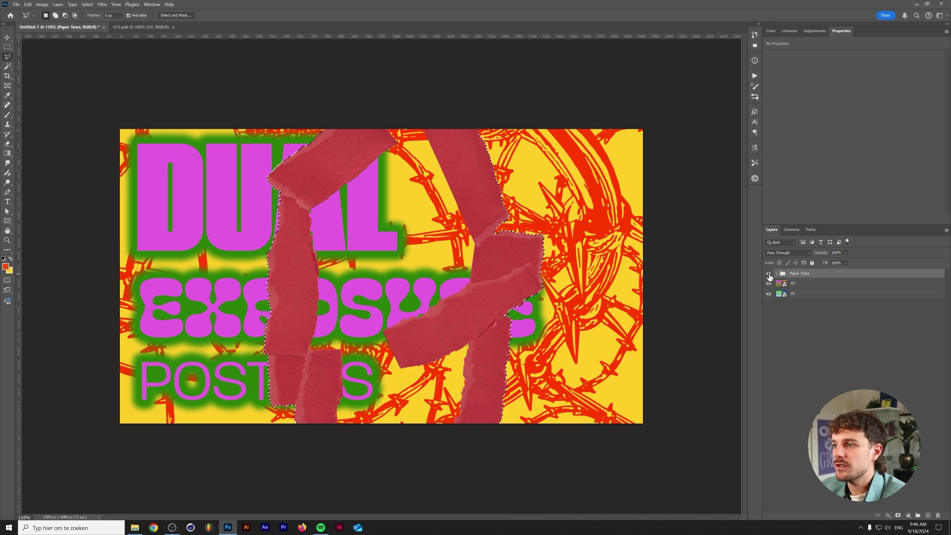
Hide the Paper Tears group and mask V2 to the torn-paper selection.
click(768, 274)
click(797, 283)
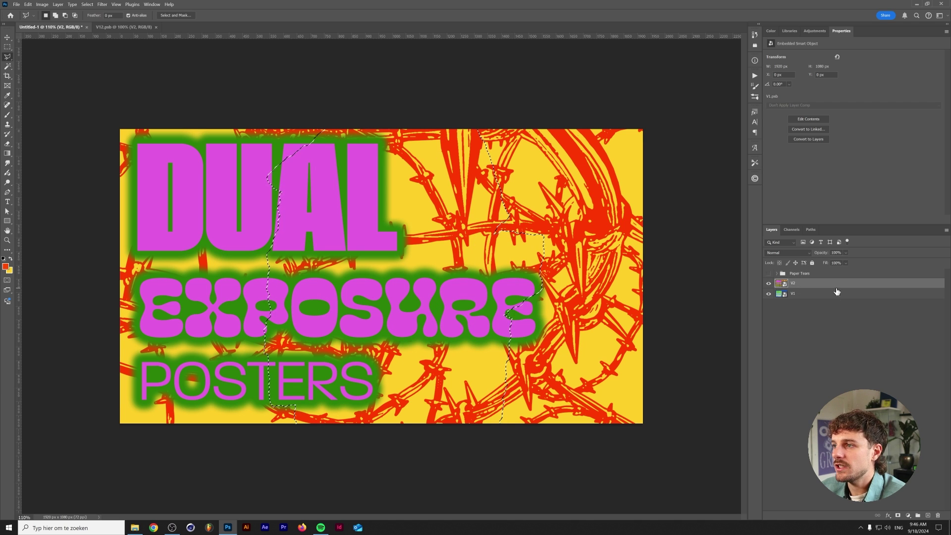
click(898, 516)
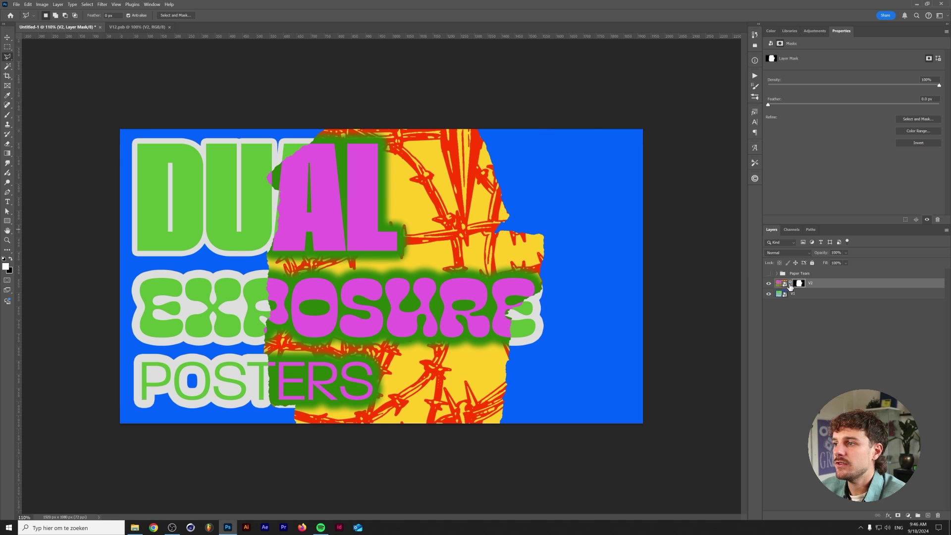
click(781, 283)
key(m)
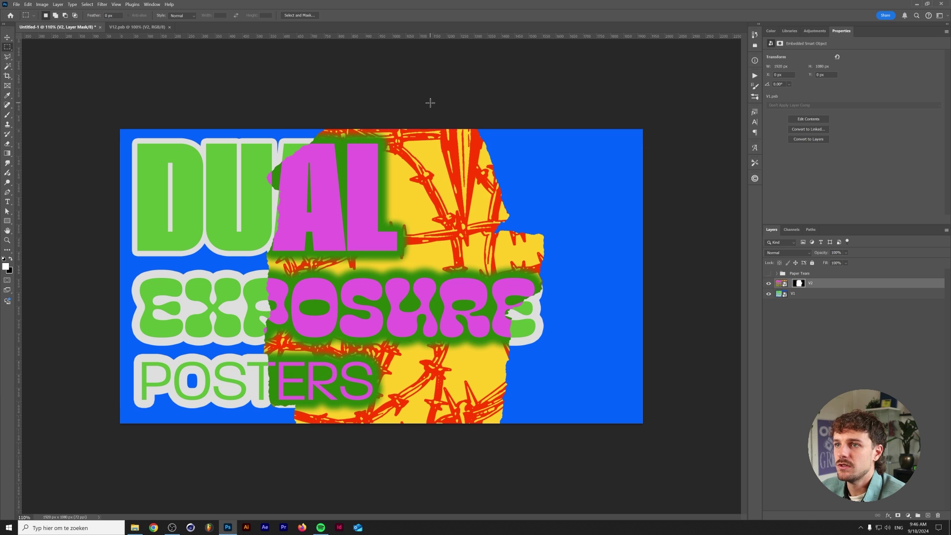
Shift a vertical strip of V2's mask to the right across the torn area.
drag(430, 102, 568, 450)
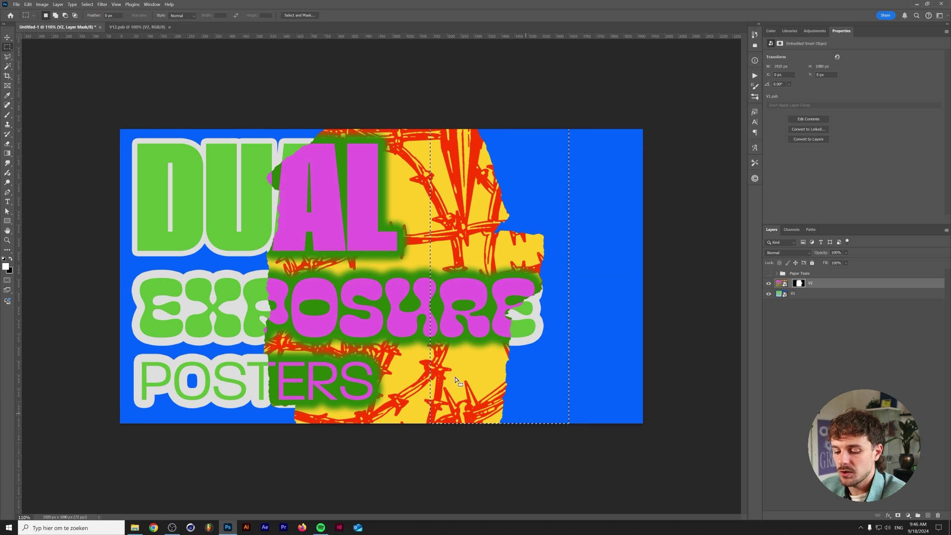
key(v)
drag(482, 348, 547, 349)
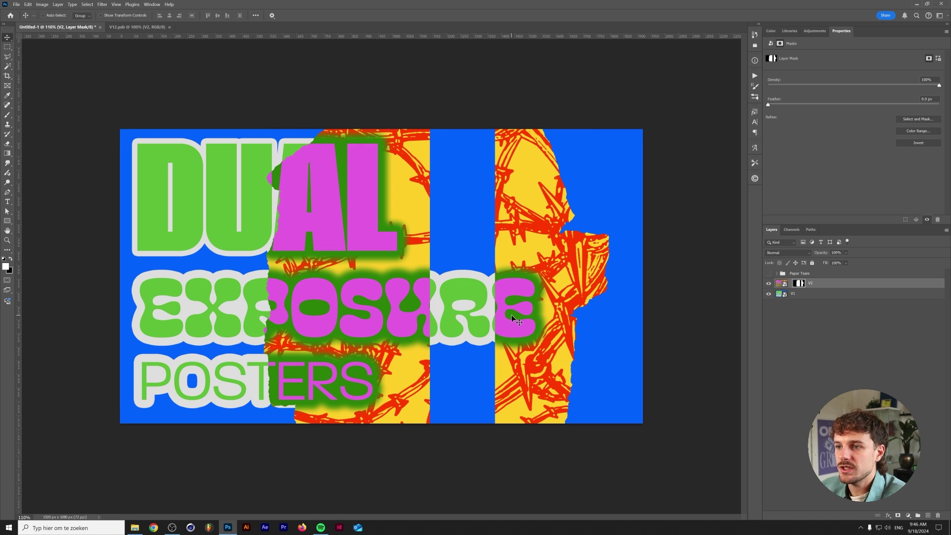
Fill the blue strip still showing in V2's mask with white, then deselect.
key(m)
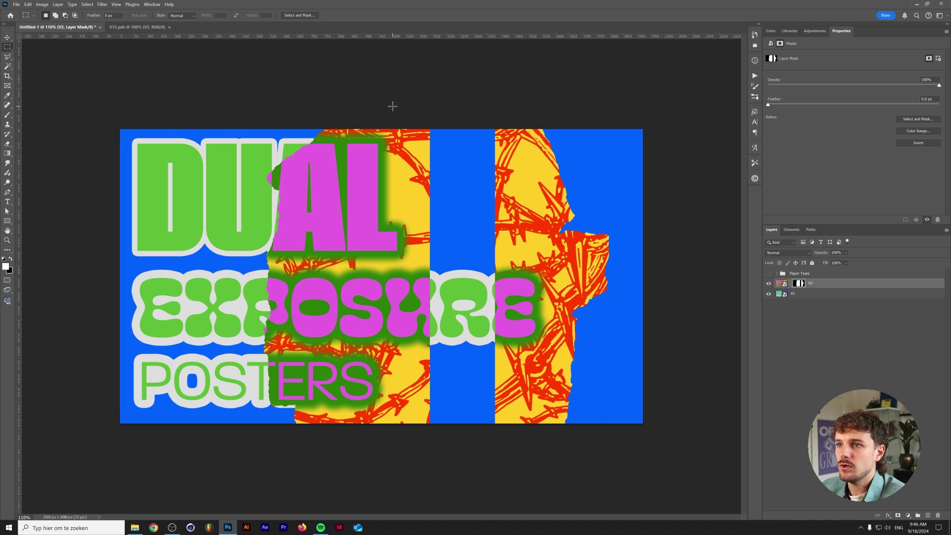
drag(392, 106, 518, 492)
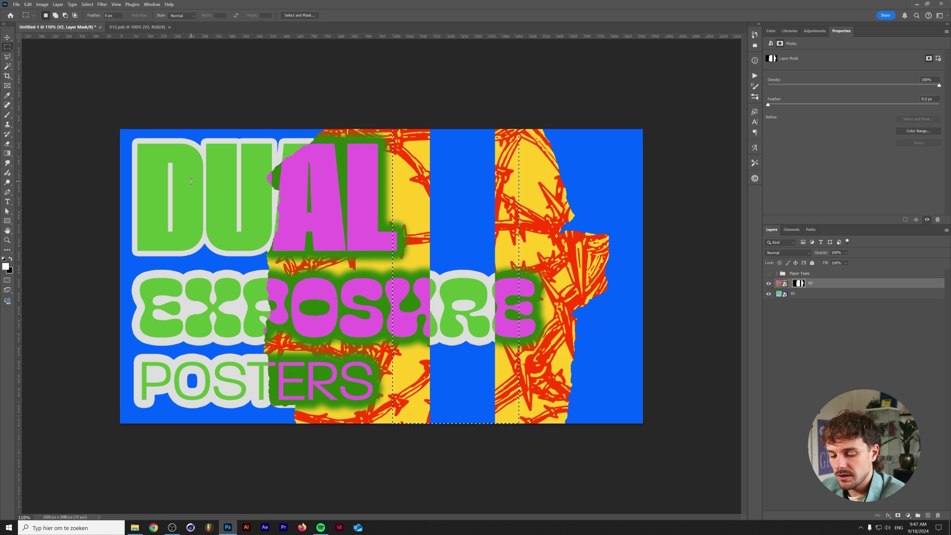
key(shift+F5)
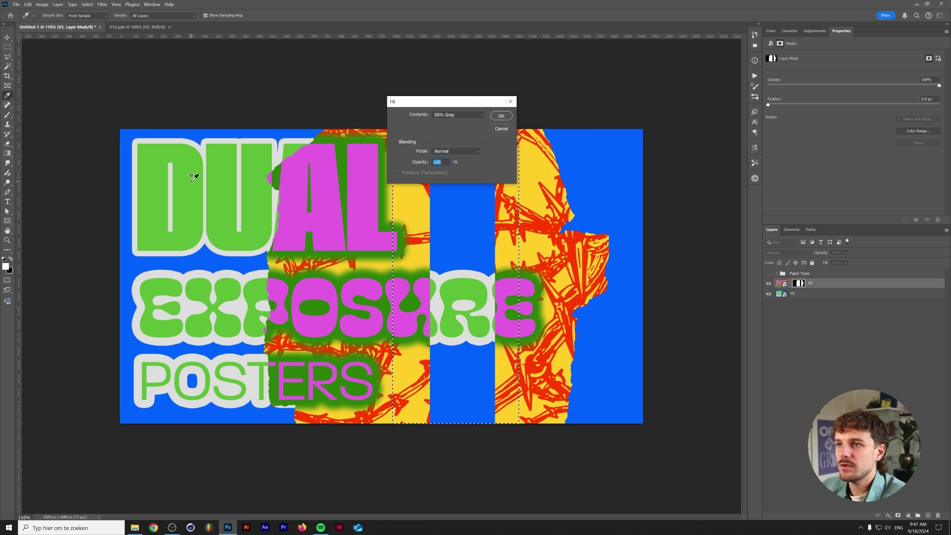
click(457, 114)
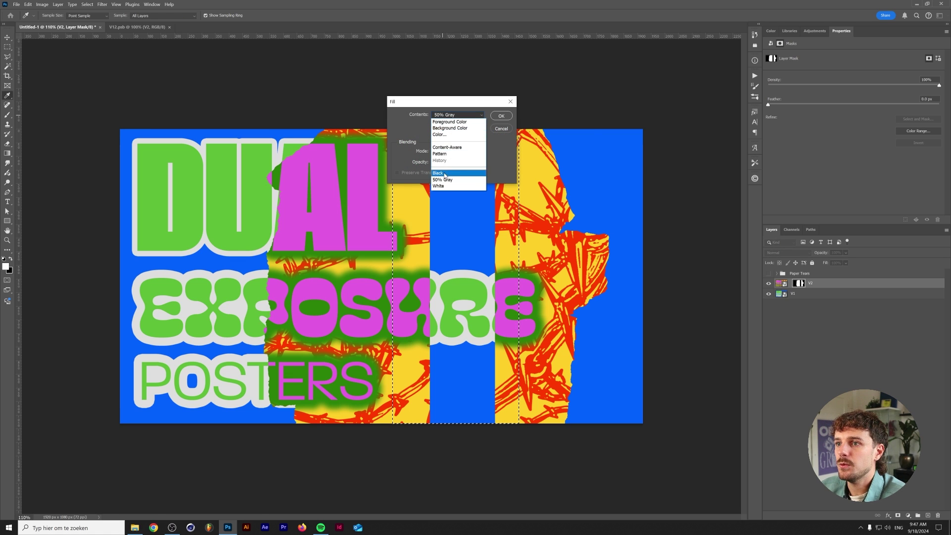
click(444, 187)
key(Return)
key(ctrl+d)
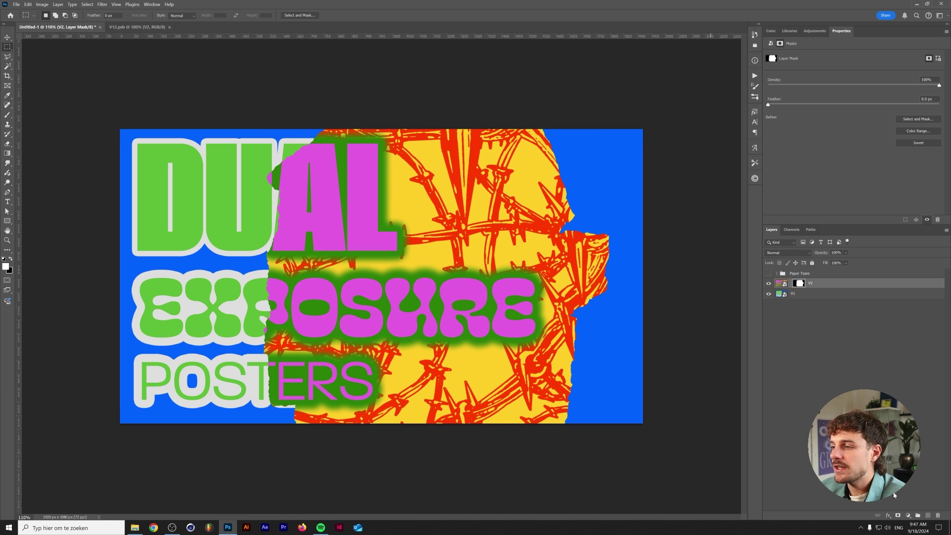
Give V2 a default black drop shadow at 5 px distance plus an inner shadow.
click(887, 515)
click(906, 510)
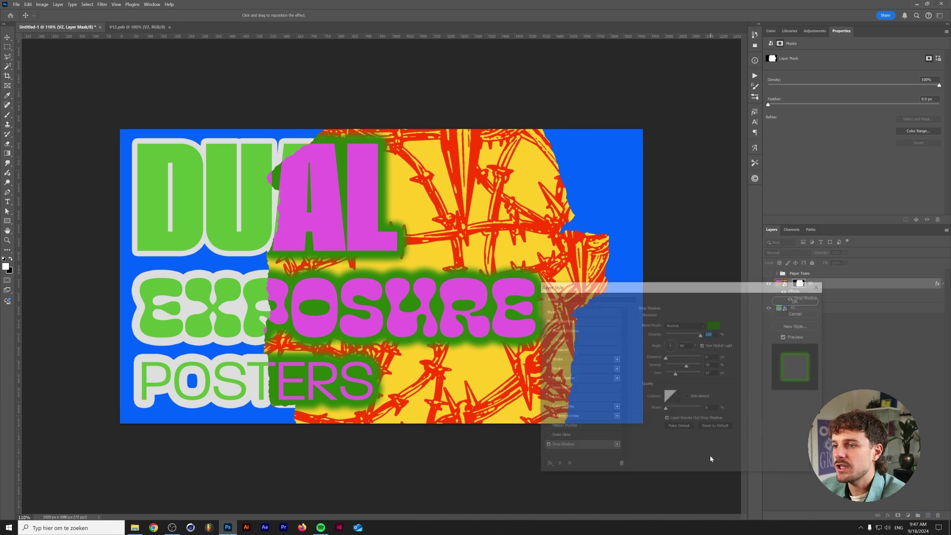
click(716, 426)
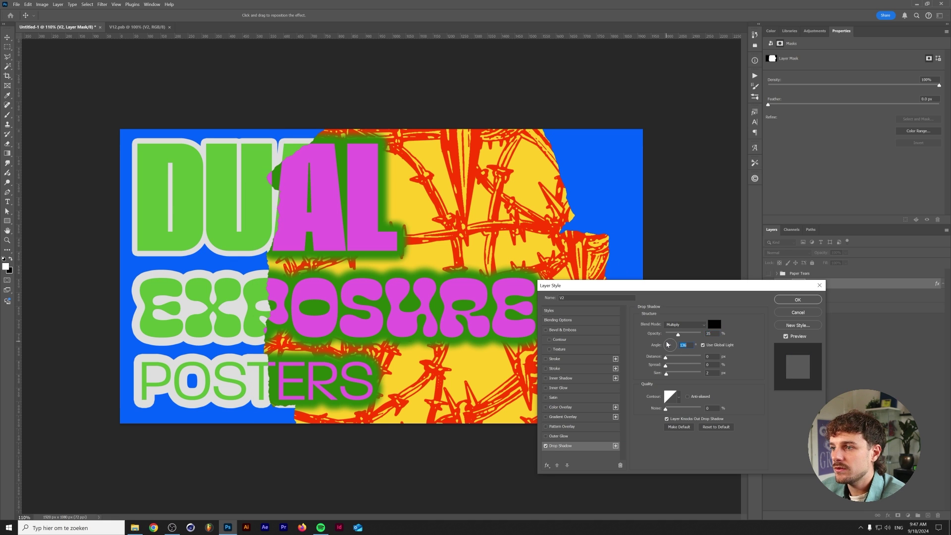
drag(630, 289, 725, 257)
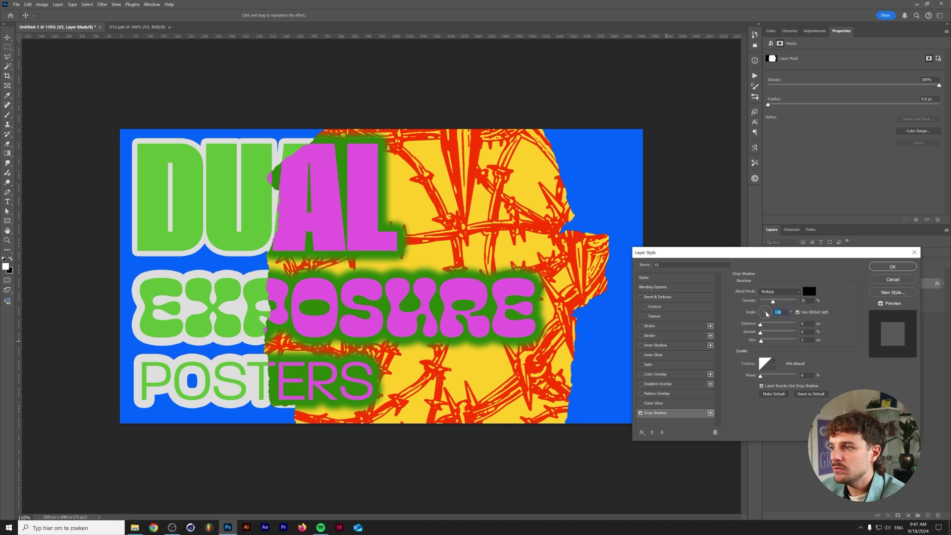
drag(762, 326, 763, 325)
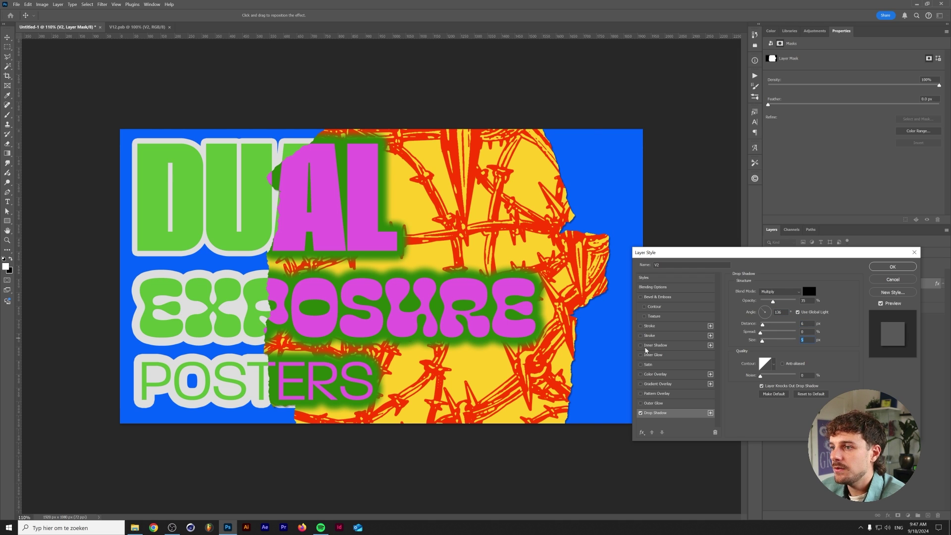
click(641, 346)
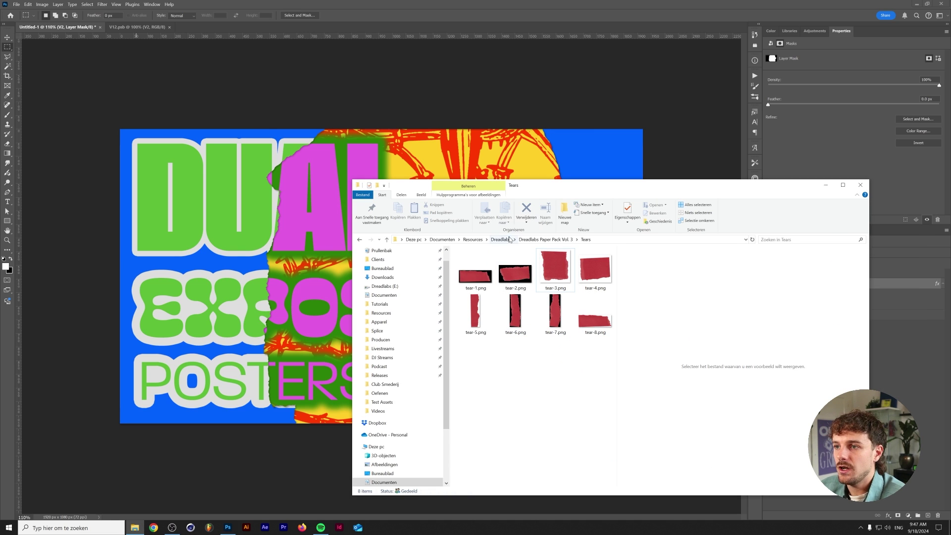
Place the Dreadlabs black paper texture, rotated 90° and scaled to cover the canvas.
click(504, 241)
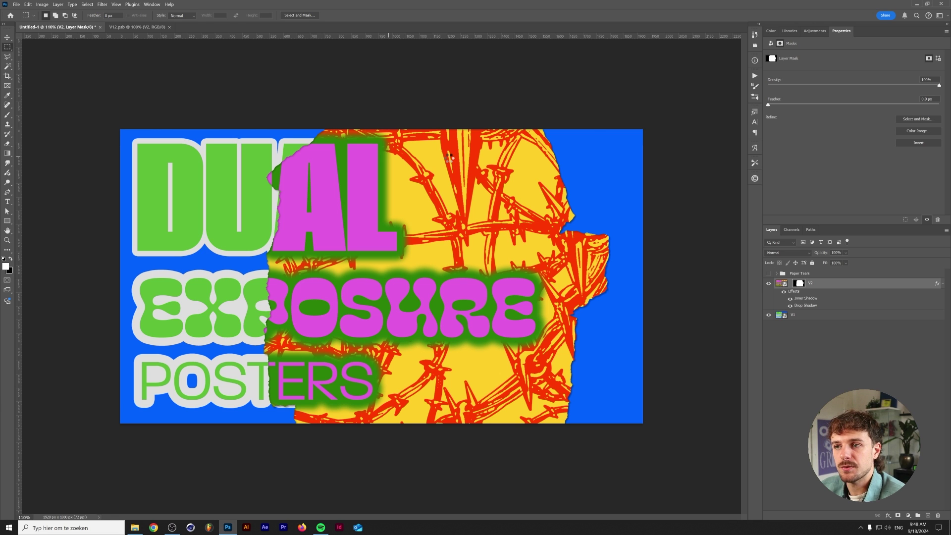
drag(474, 156, 478, 338)
drag(493, 275, 647, 275)
key(Return)
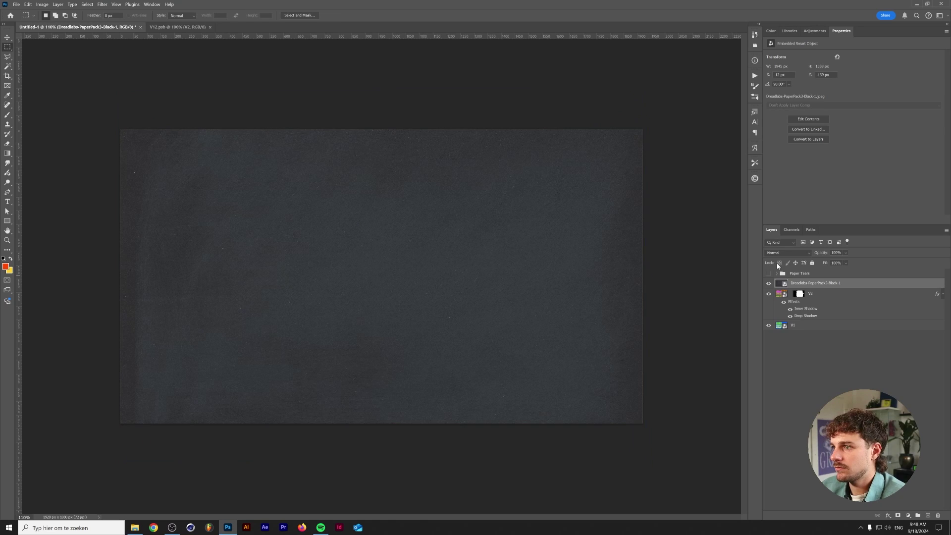
Set the paper texture to Screen blending and steepen it with a Curves adjustment.
click(788, 252)
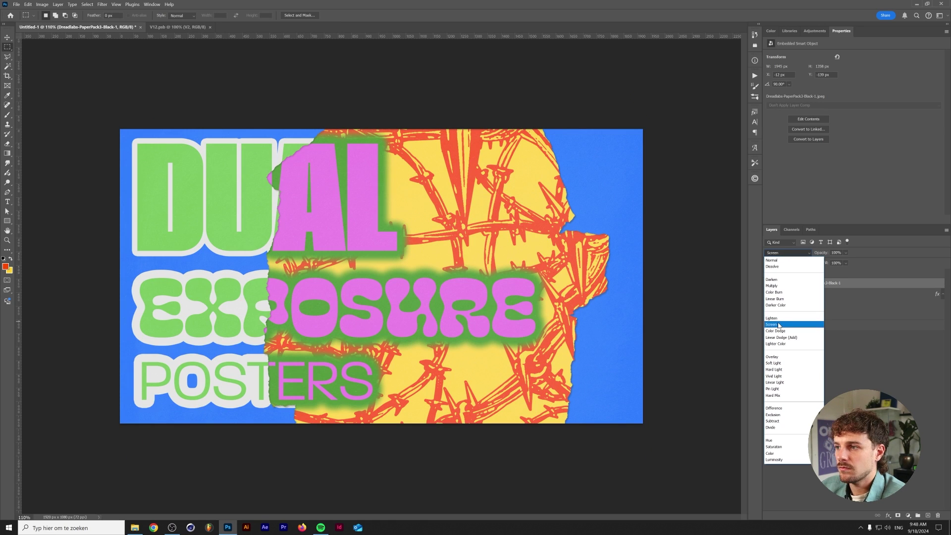
click(781, 324)
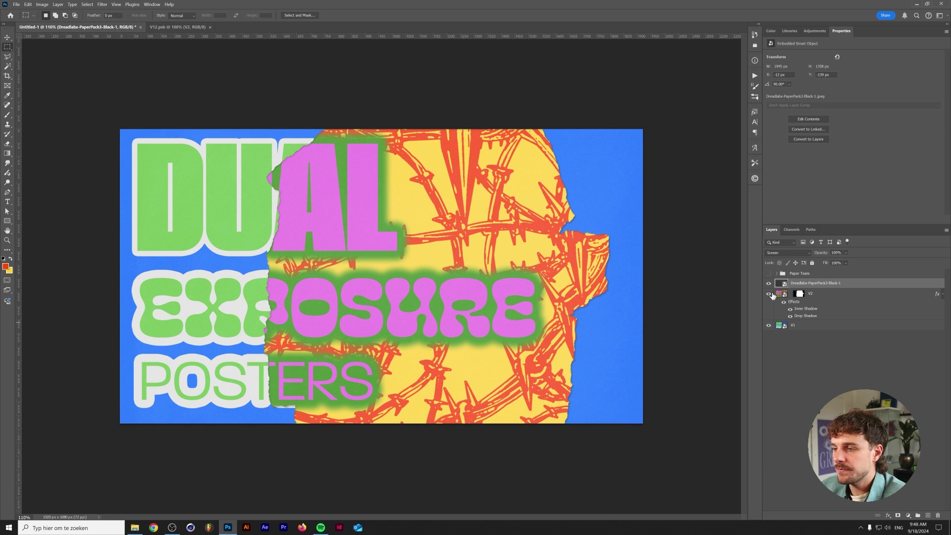
key(ctrl+m)
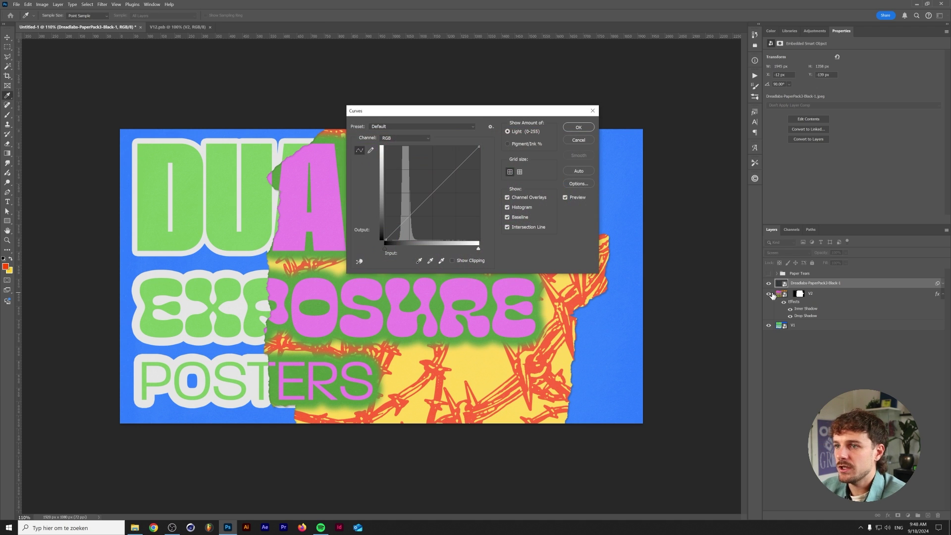
drag(407, 220, 405, 233)
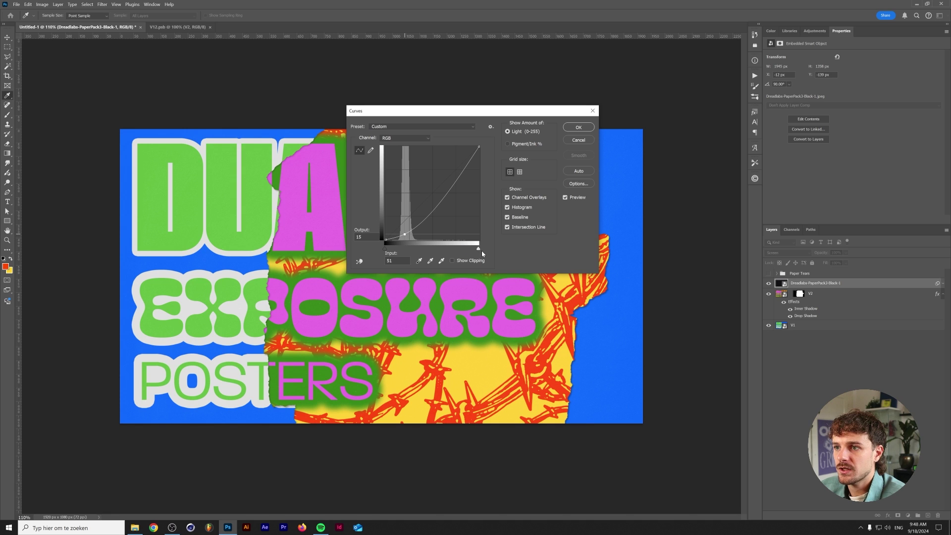
drag(479, 250, 434, 250)
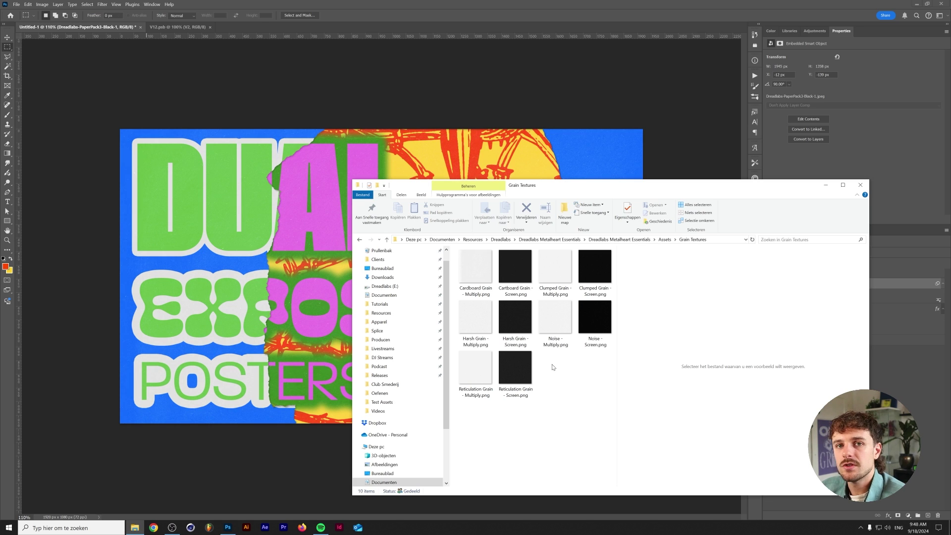
Place the Noise - Multiply and Noise - Screen textures with Multiply and Screen blending.
drag(553, 367, 280, 267)
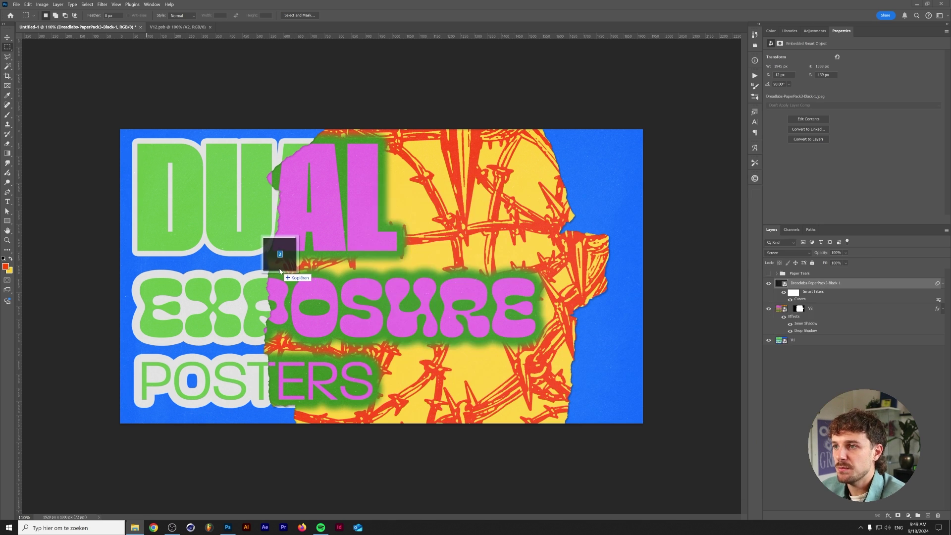
key(Return)
key(Return)
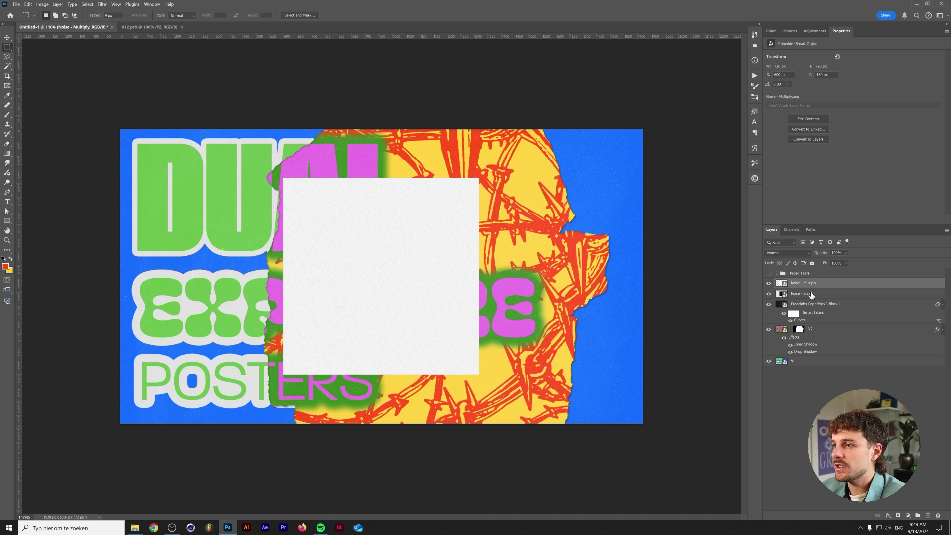
click(788, 252)
click(783, 281)
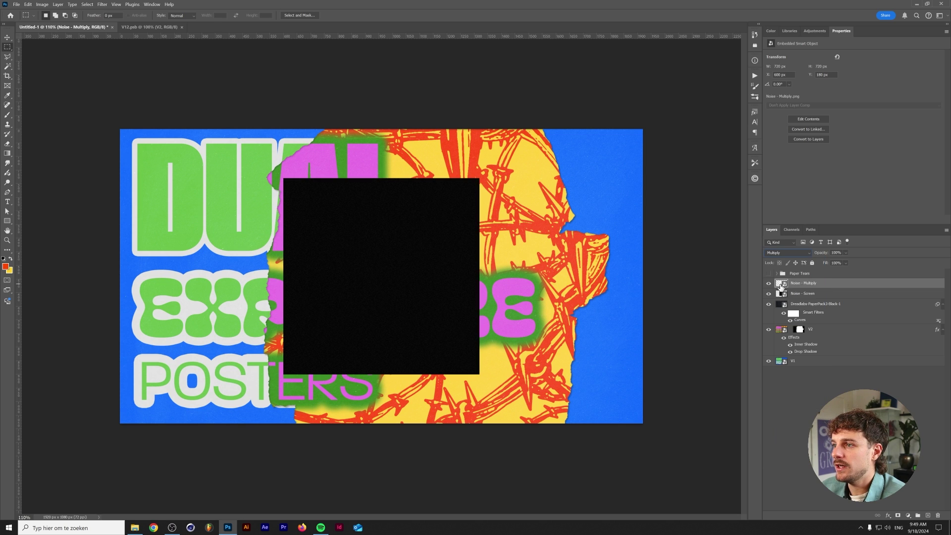
click(808, 295)
click(783, 255)
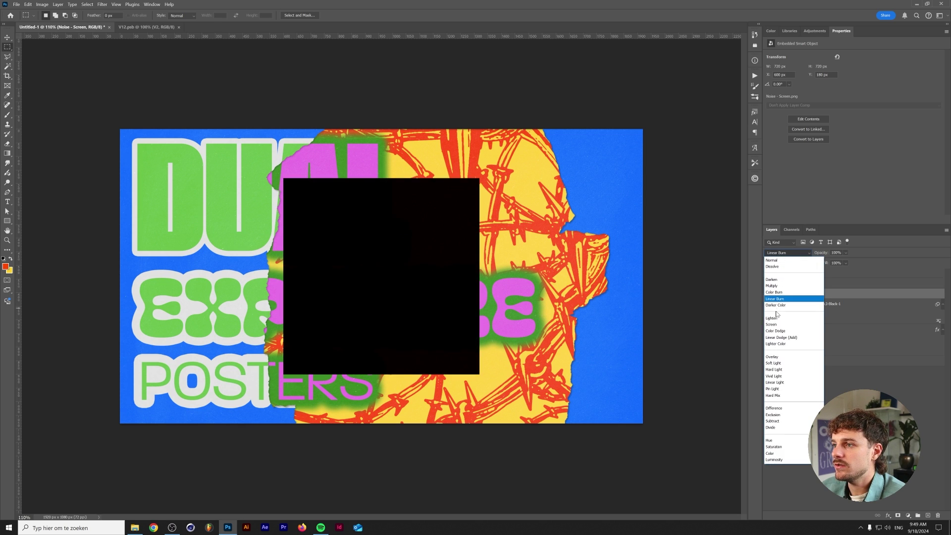
click(795, 299)
Scale both noise layers together to cover the whole poster.
shift+click(802, 284)
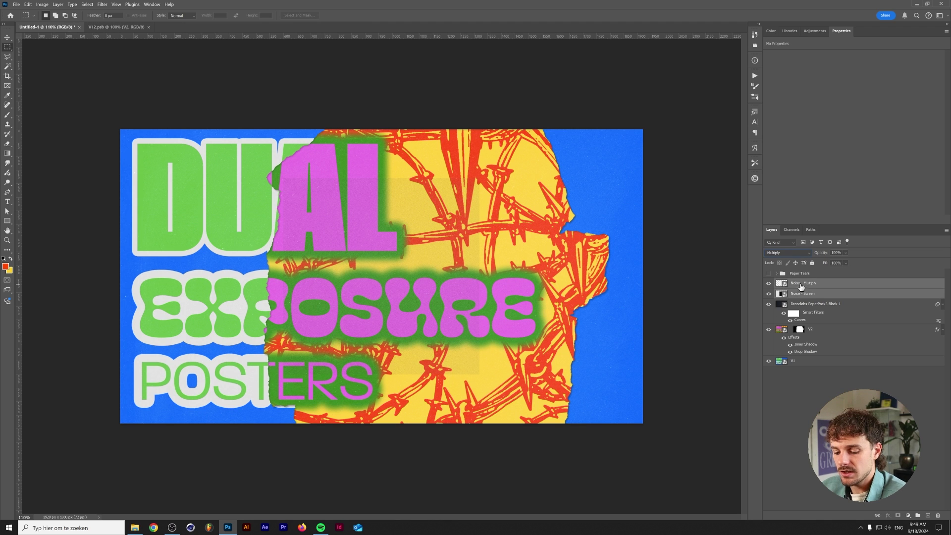
key(ctrl+t)
drag(479, 276, 641, 257)
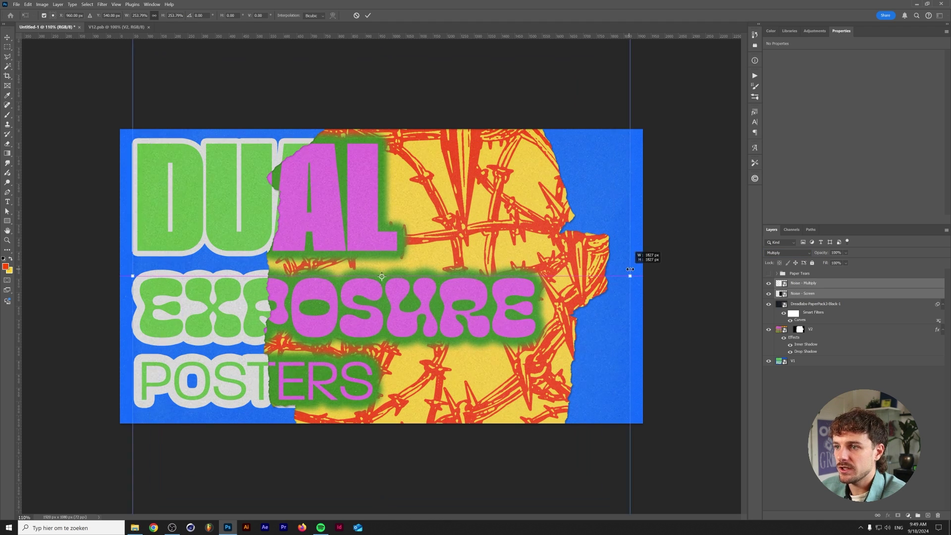
key(Return)
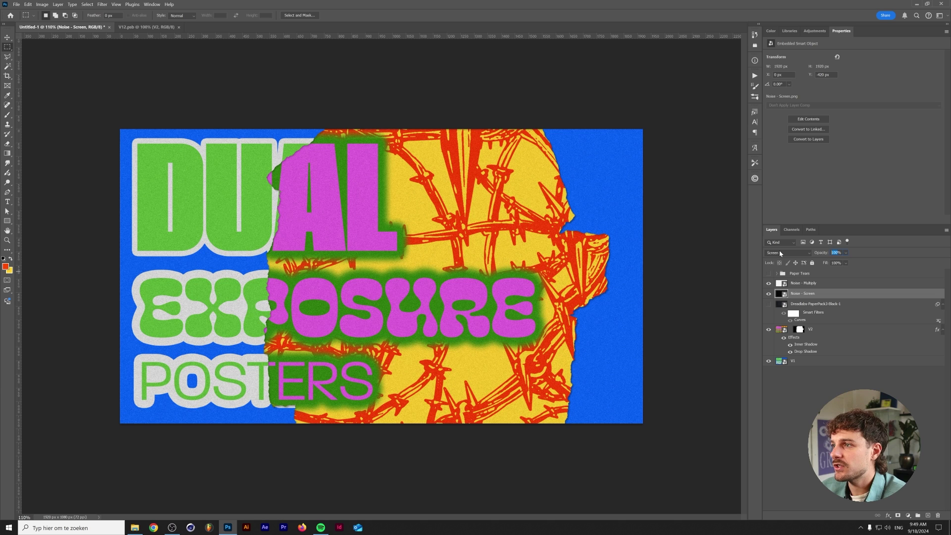
Set Noise - Multiply to 40%, Noise - Screen to 50%, and the visible paper texture to 80% opacity.
key(alt+bracketright)
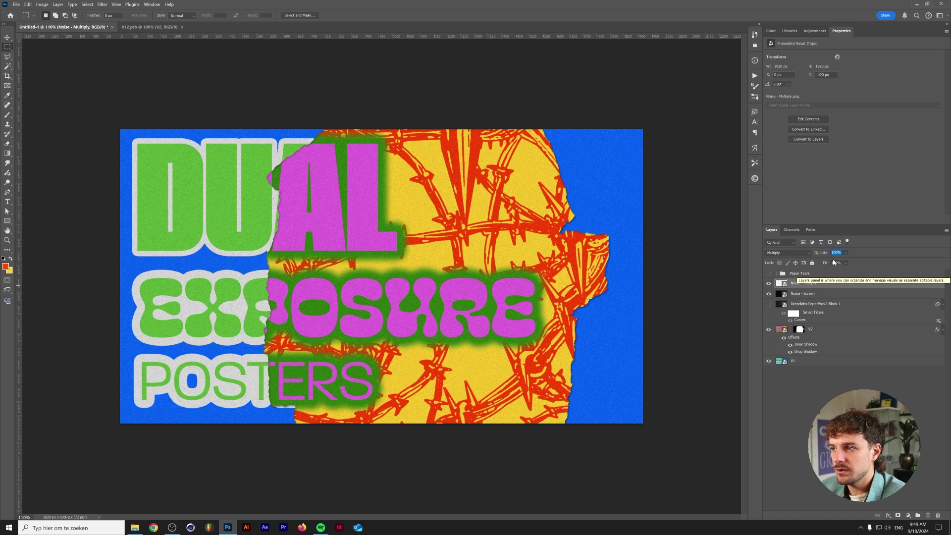
text(40)
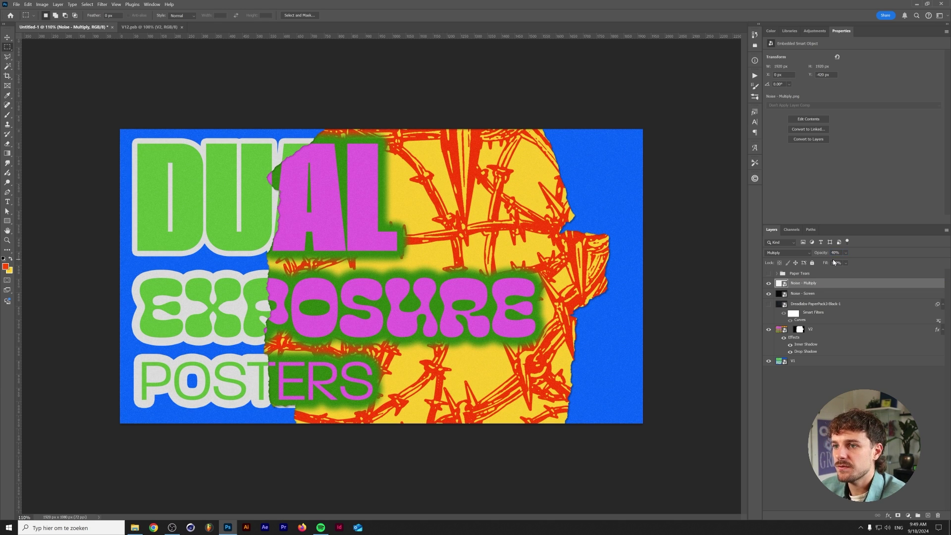
click(768, 304)
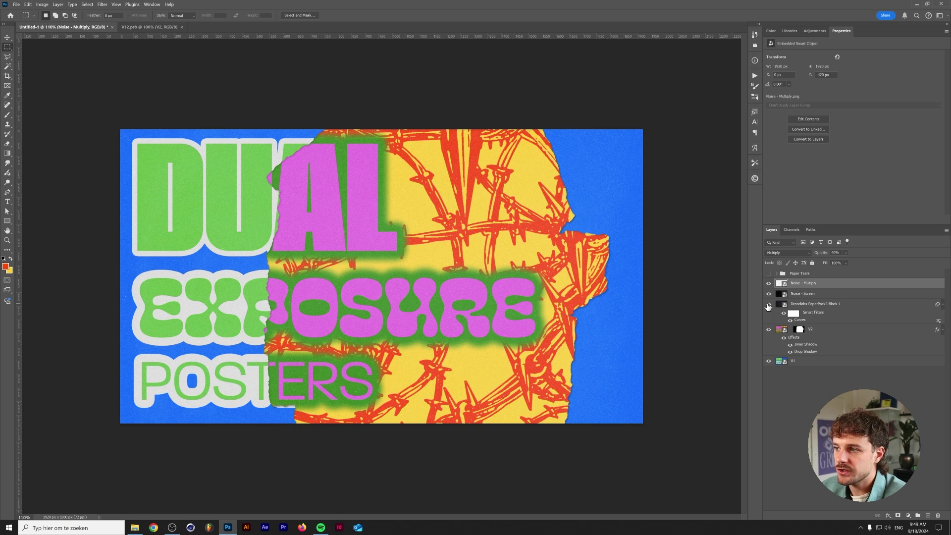
click(799, 294)
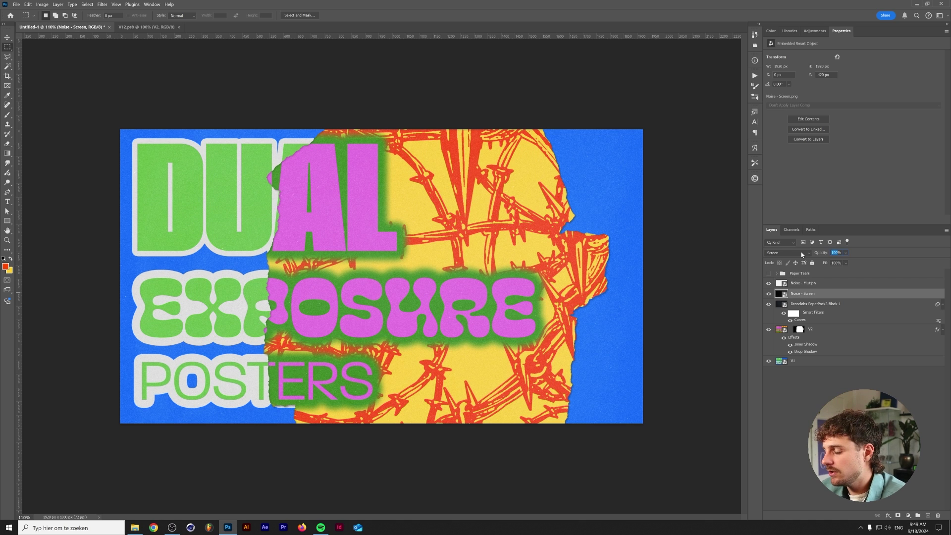
key(5)
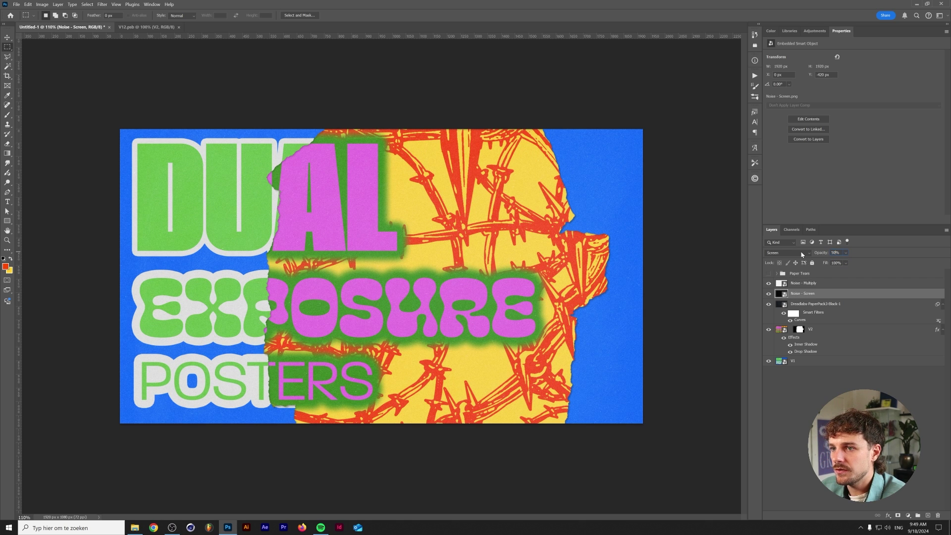
click(819, 303)
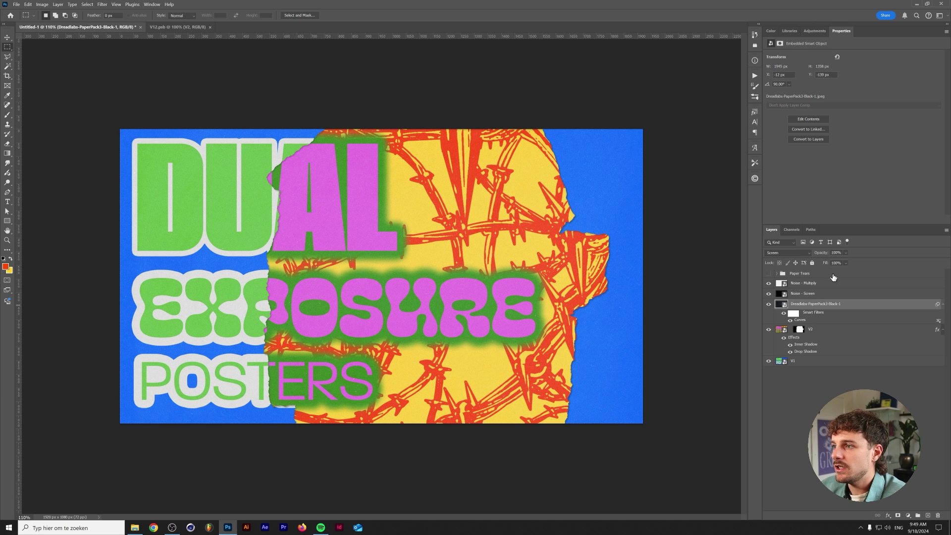
text(80)
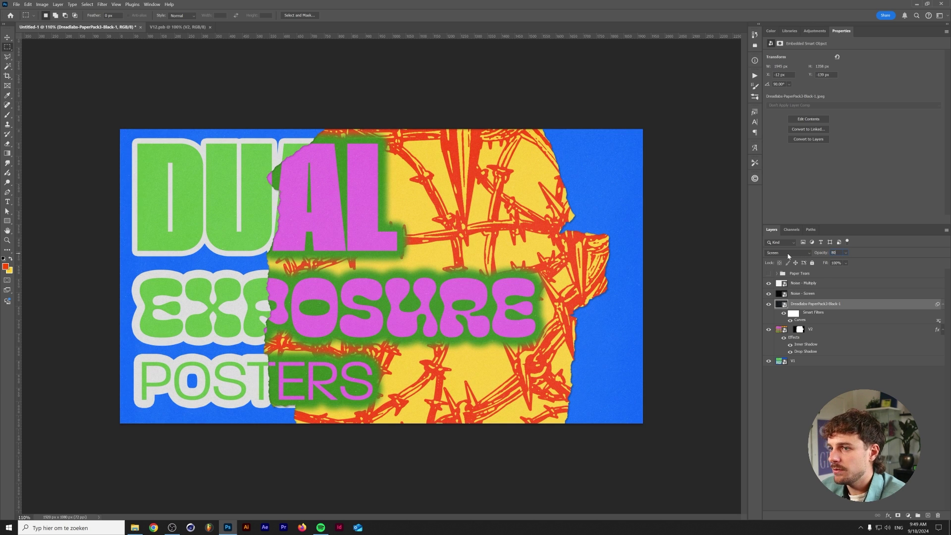